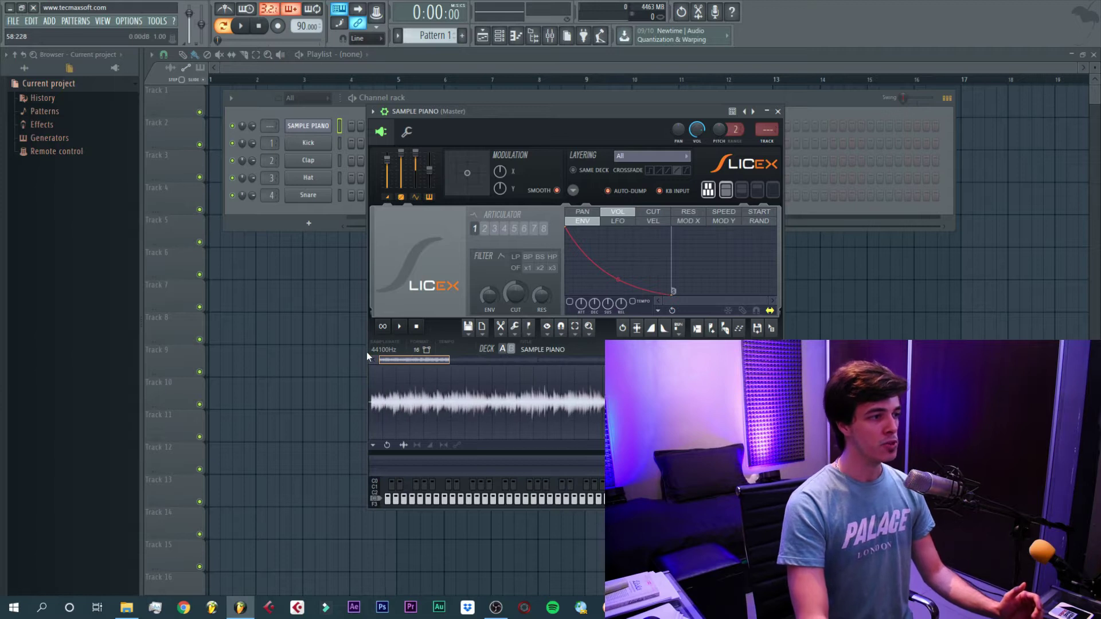
- Select the silence before the first sound at the start of the piano sample and delete it
click(374, 409)
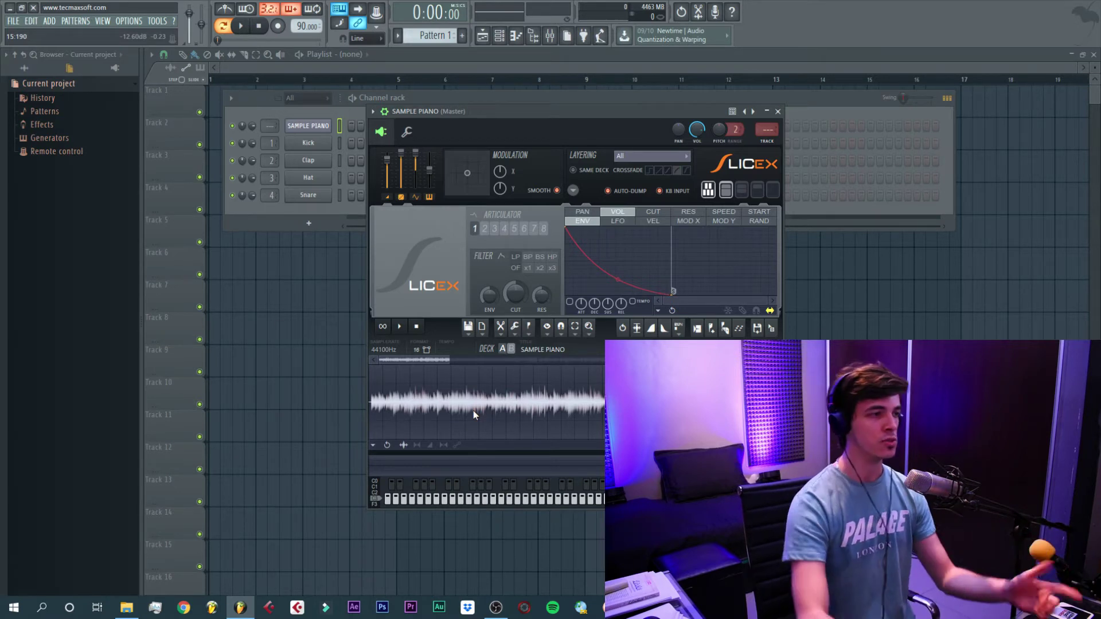
scroll(386, 398, up, 5)
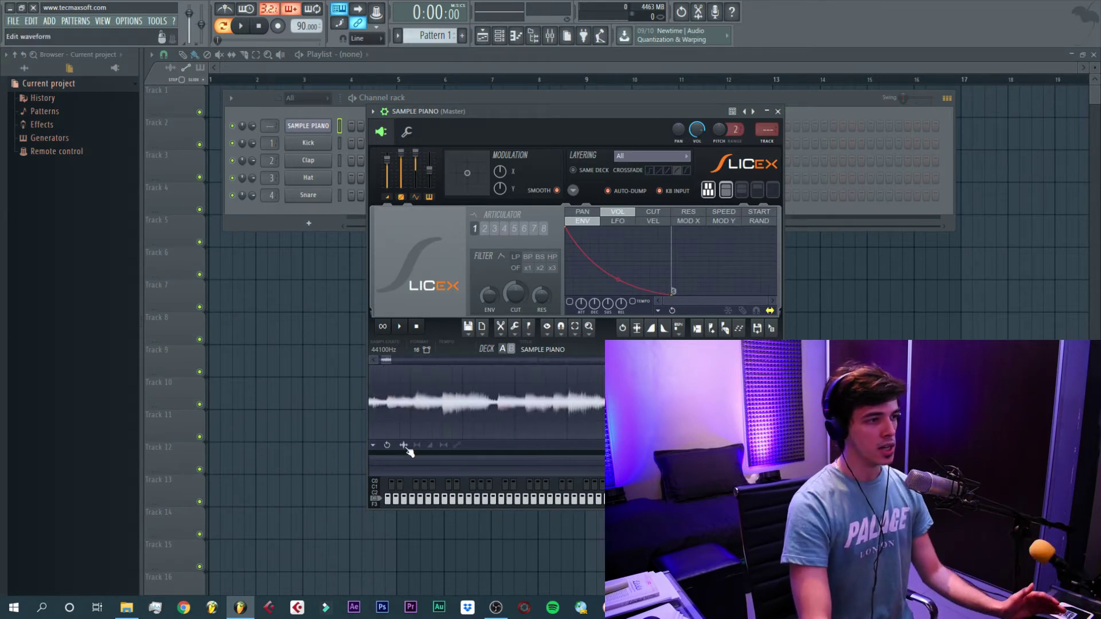
drag(387, 361, 378, 366)
scroll(387, 405, up, 4)
scroll(389, 410, up, 2)
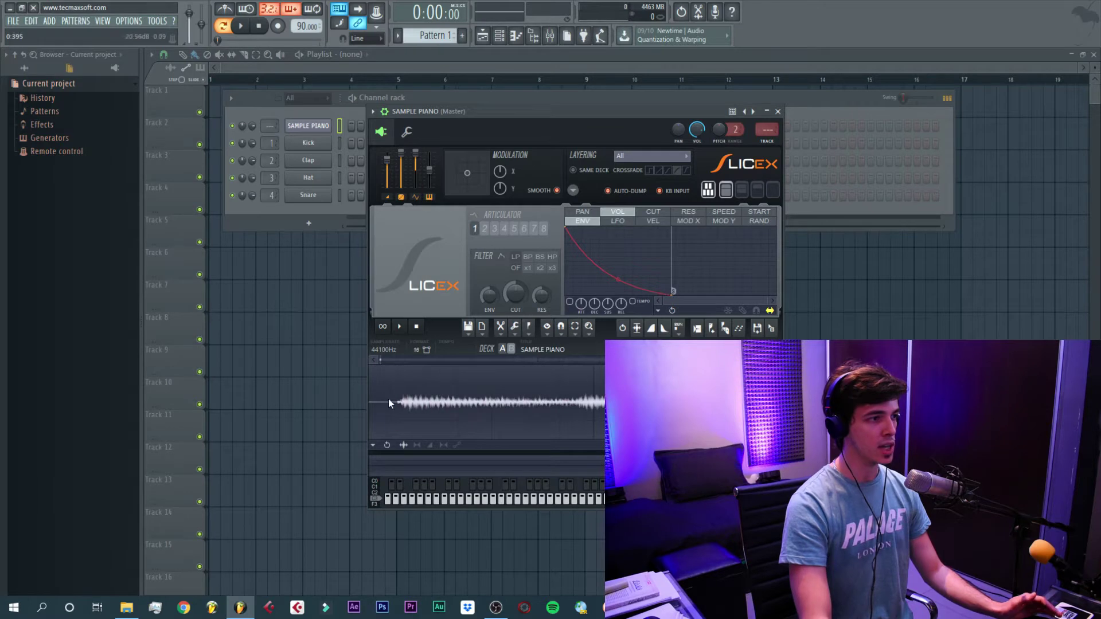
scroll(404, 396, up, 2)
scroll(394, 403, up, 2)
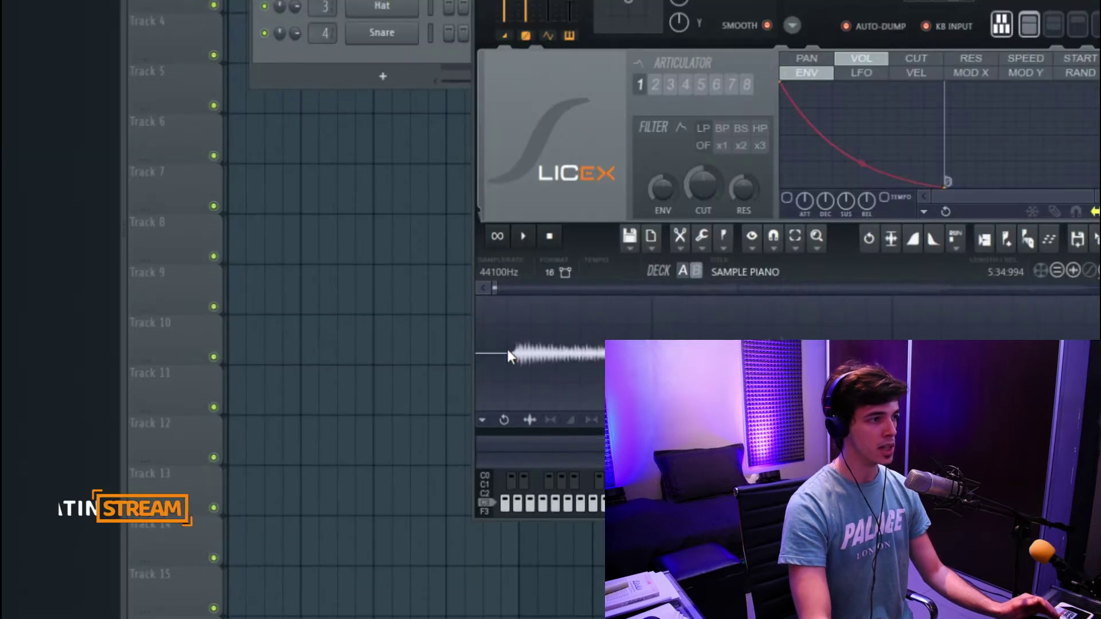
scroll(389, 402, up, 1)
drag(514, 359, 192, 379)
key(Delete)
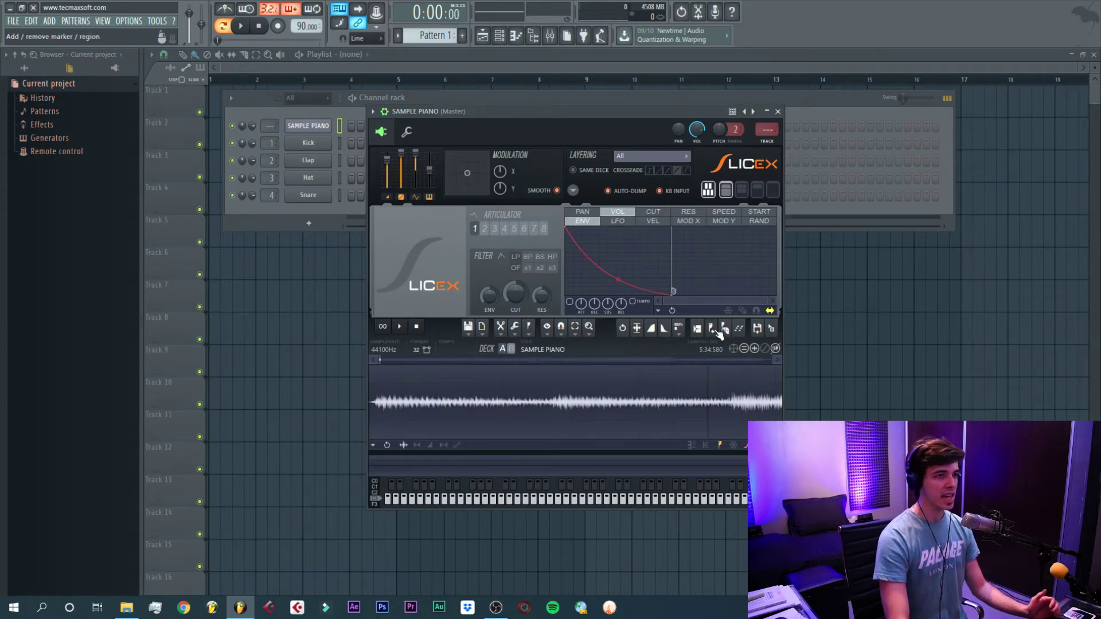
- Add a slice marker at the very start of the piano sample and clear the region selection
click(715, 331)
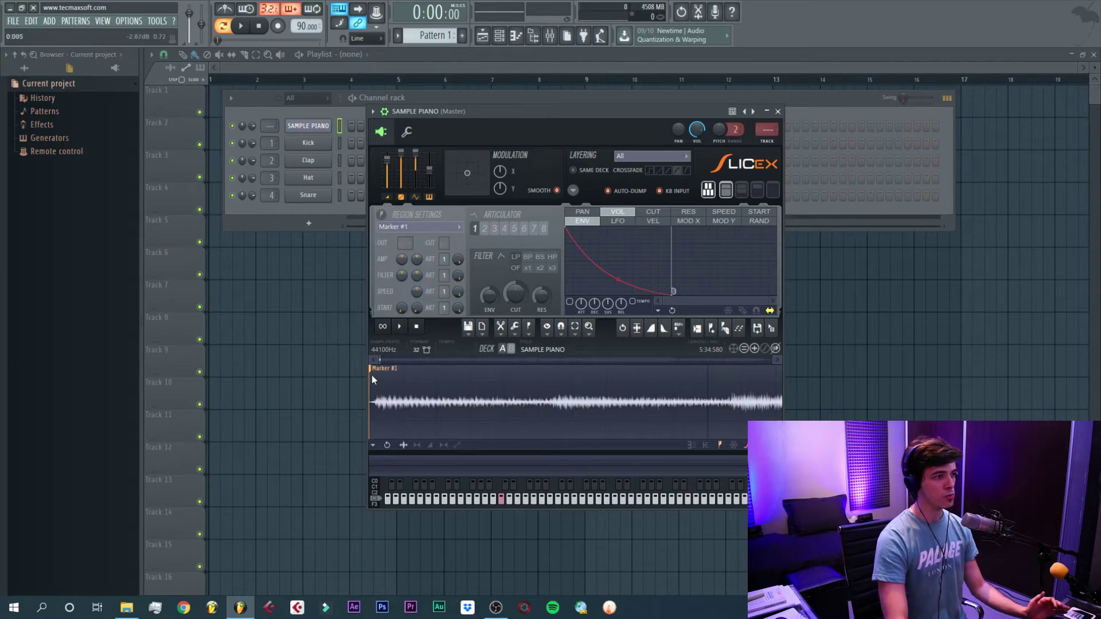
click(402, 406)
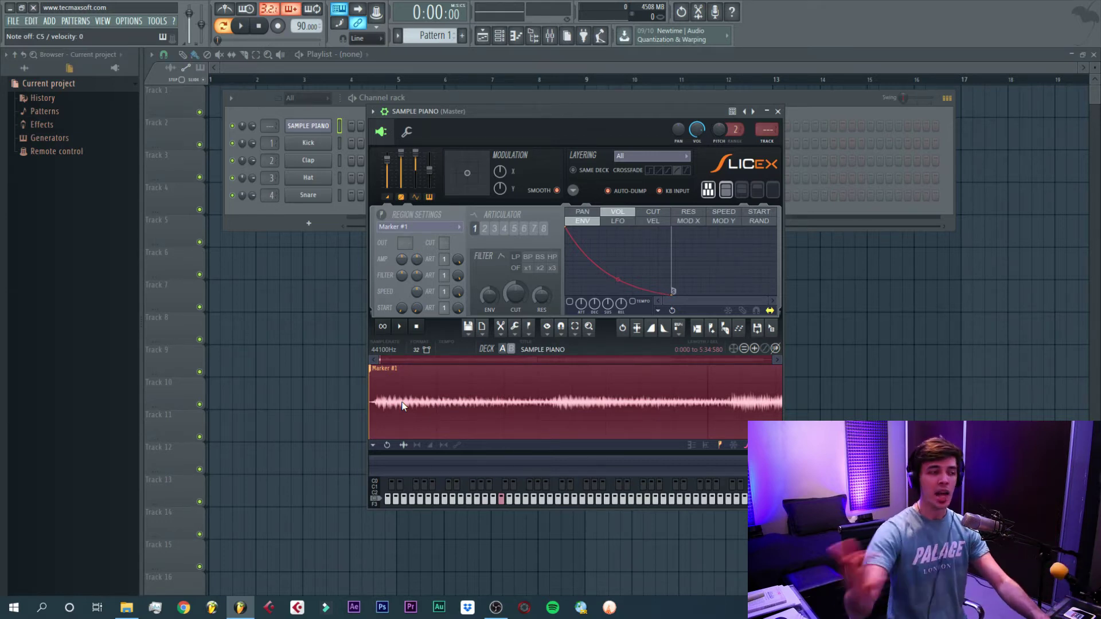
scroll(500, 396, up, 3)
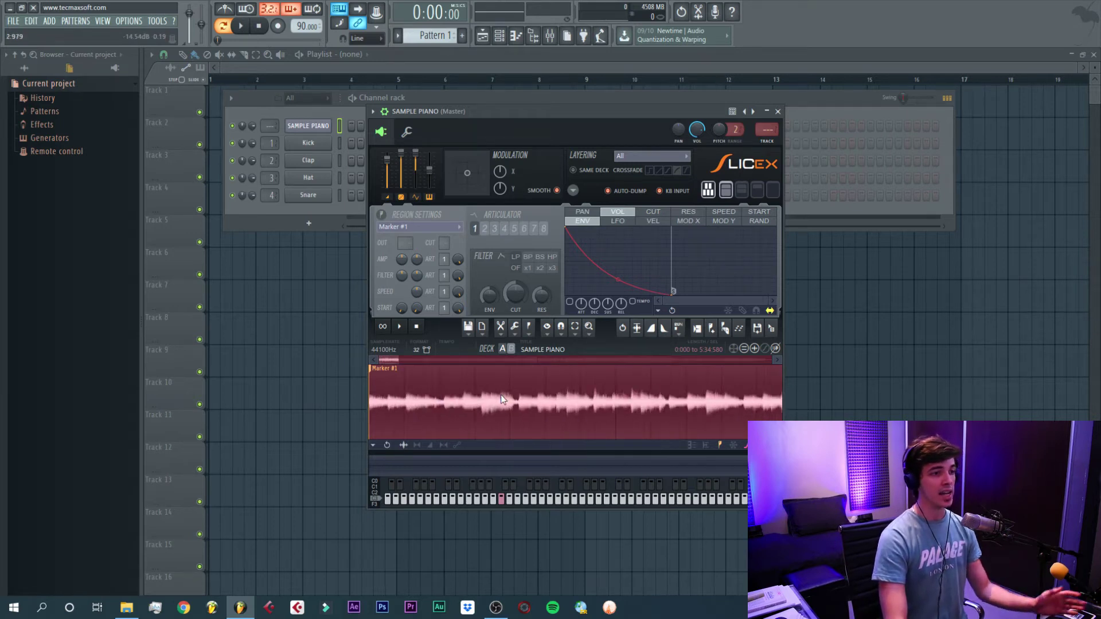
scroll(501, 400, down, 4)
scroll(400, 424, up, 3)
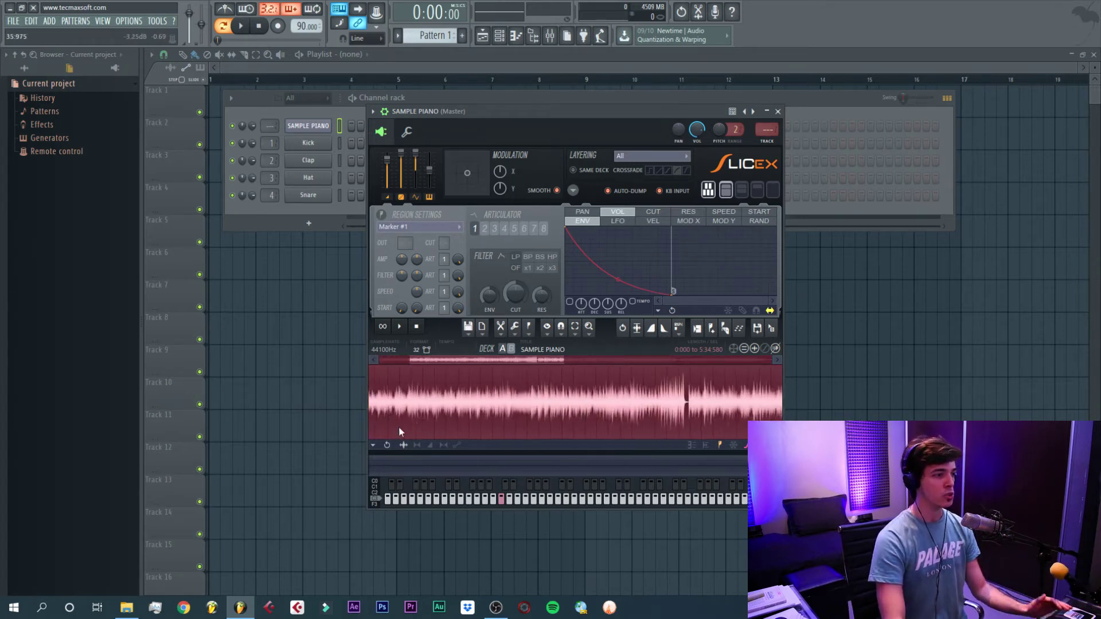
drag(442, 357, 411, 360)
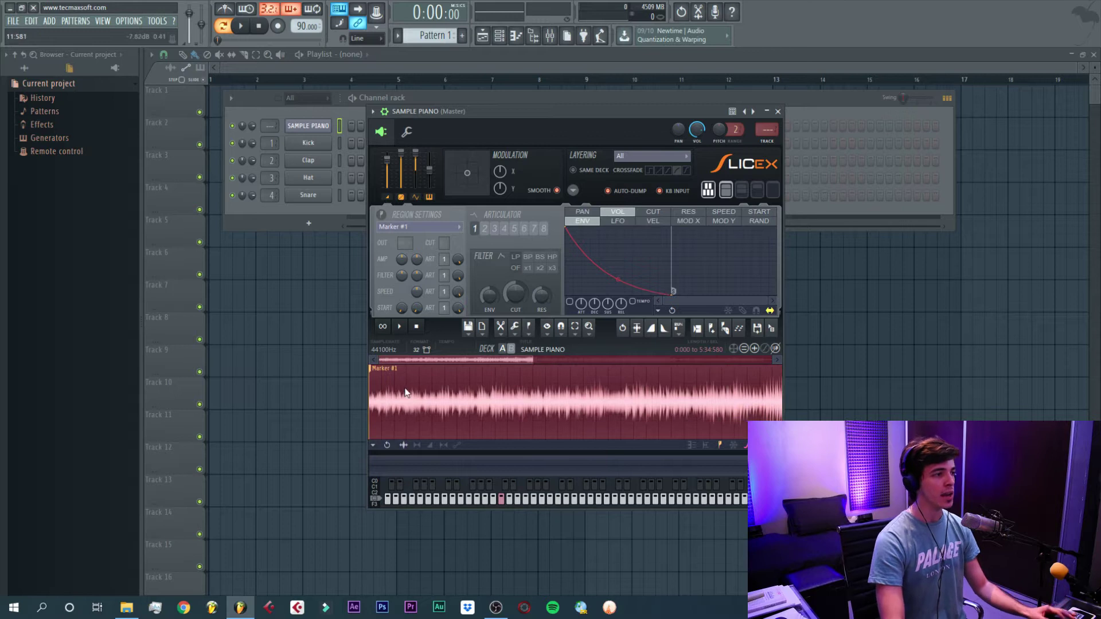
scroll(396, 411, up, 4)
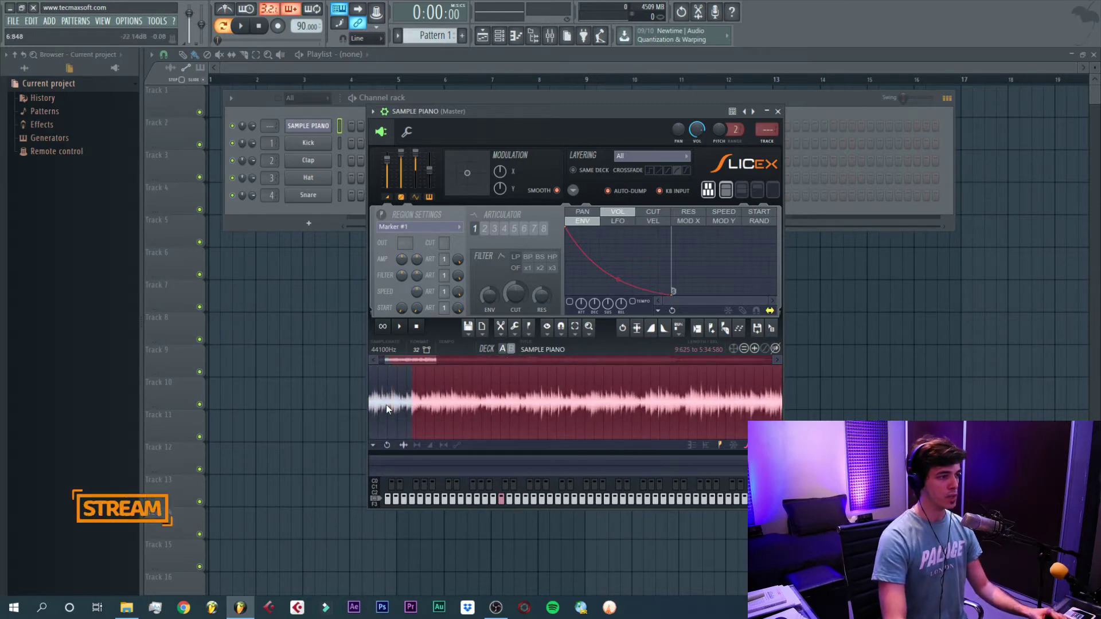
drag(411, 359, 376, 363)
click(396, 396)
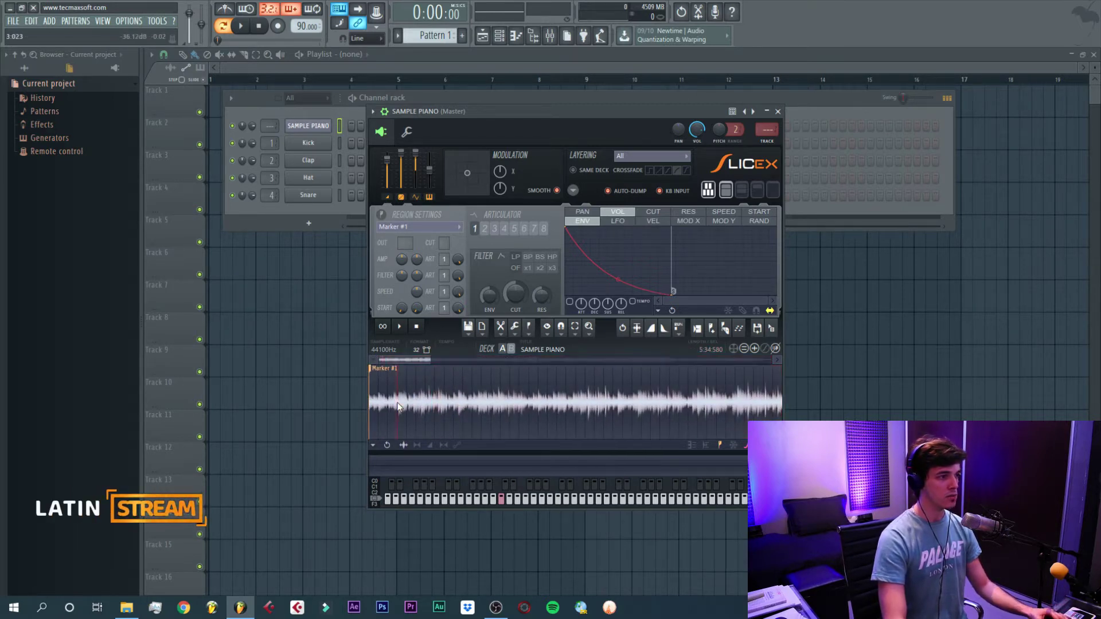
- Play the sample from near its start and add a second marker where the next phrase begins, at about 17 seconds
key(space)
scroll(443, 411, up, 2)
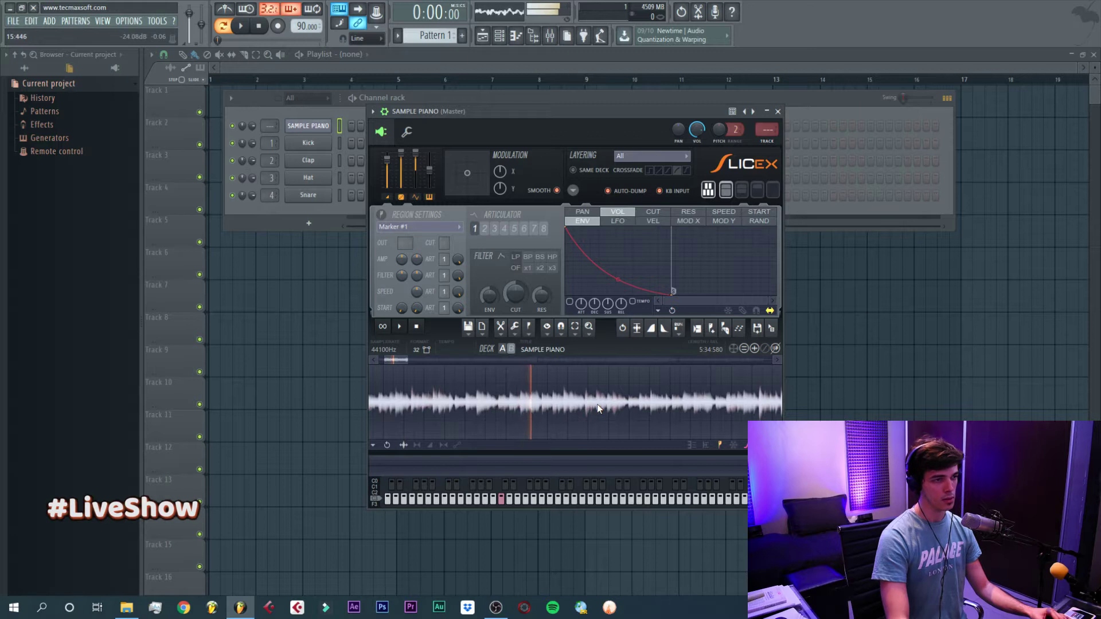
scroll(597, 410, up, 2)
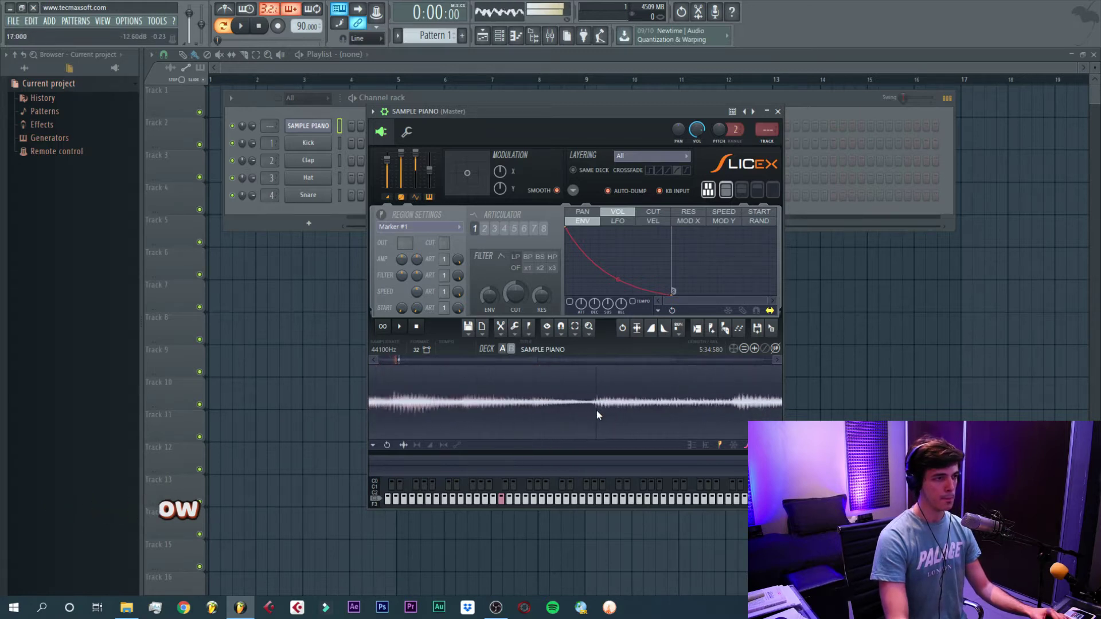
scroll(585, 411, up, 2)
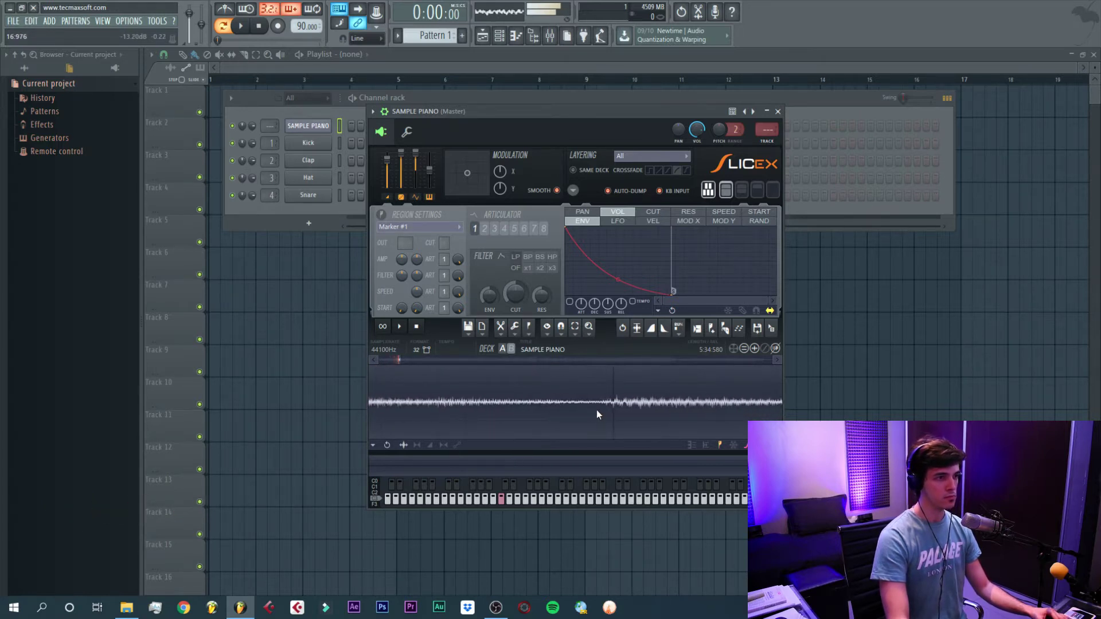
key(space)
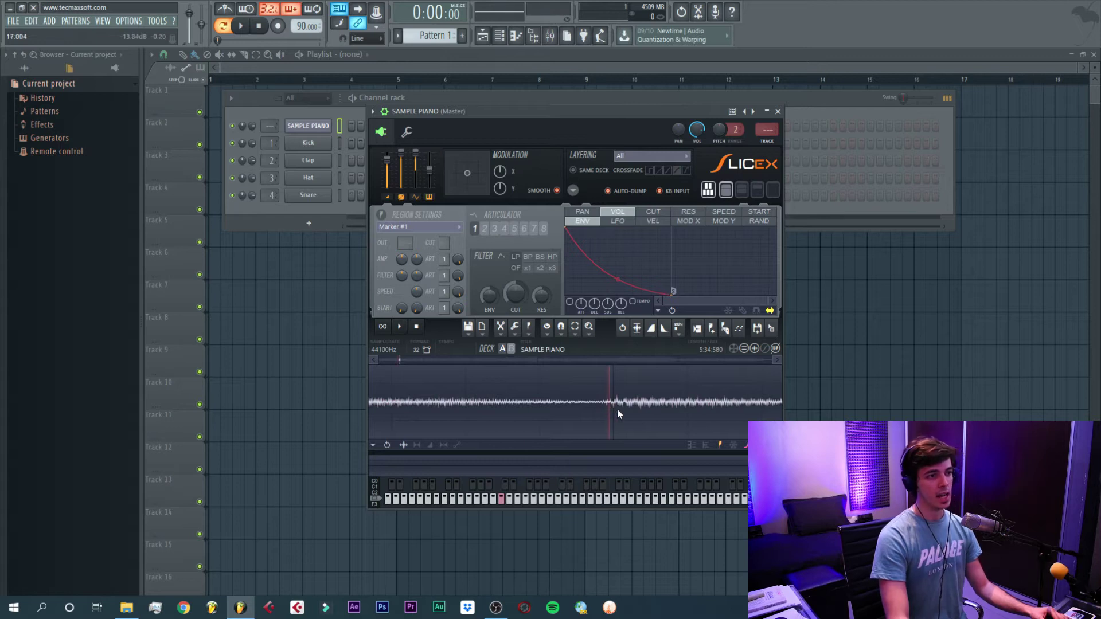
click(611, 409)
click(711, 335)
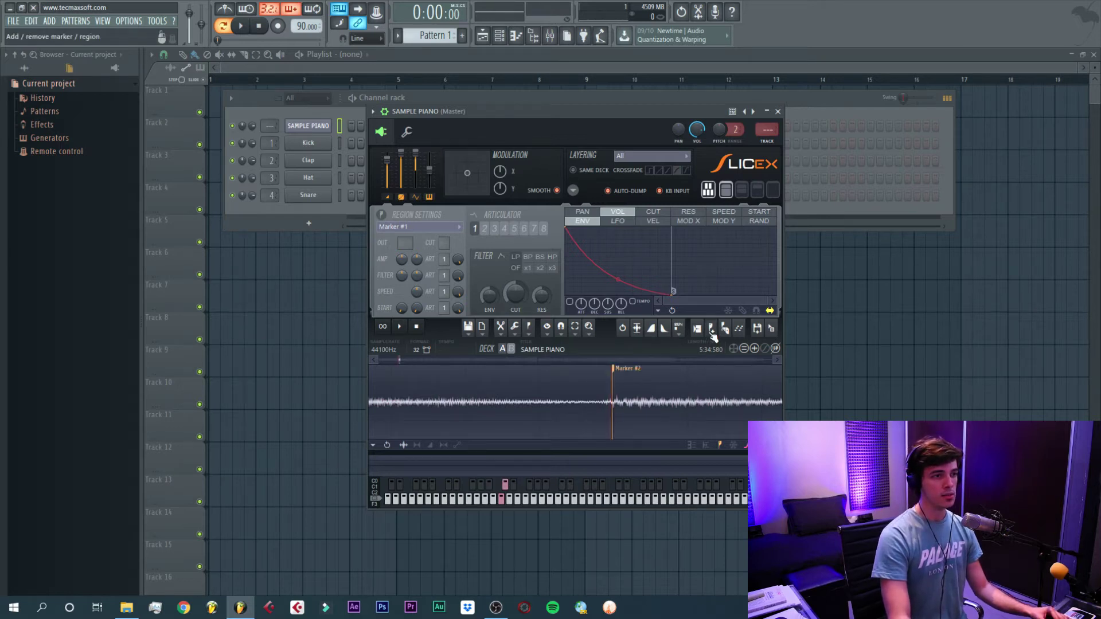
scroll(445, 408, down, 4)
scroll(445, 409, down, 5)
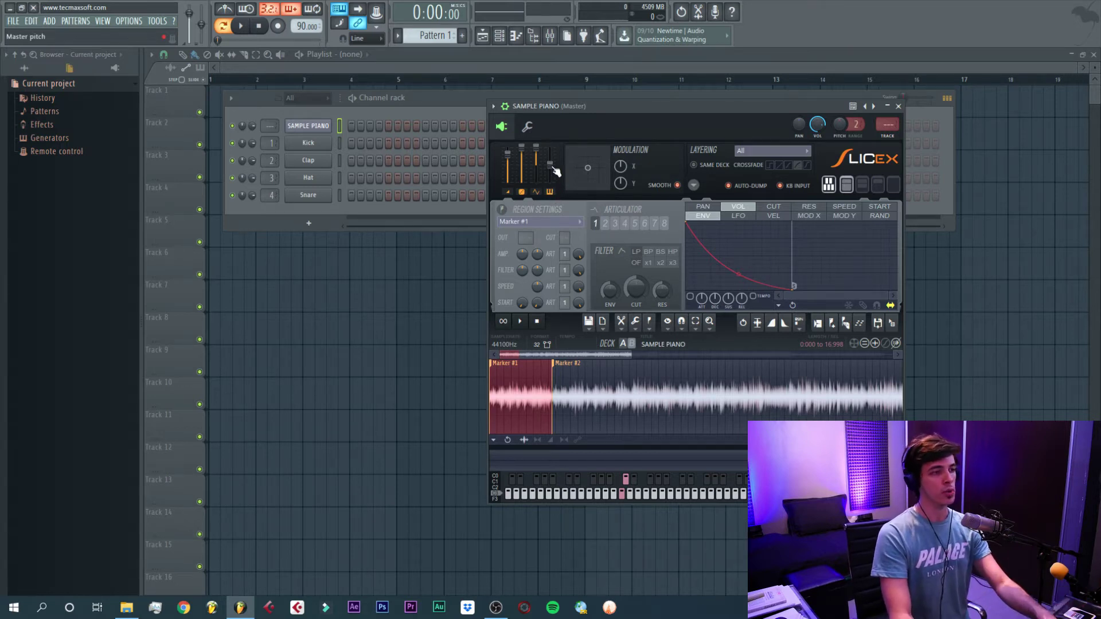
- Raise the sample's master pitch to about +441 cents for a trial, and lower it again
drag(552, 168, 553, 161)
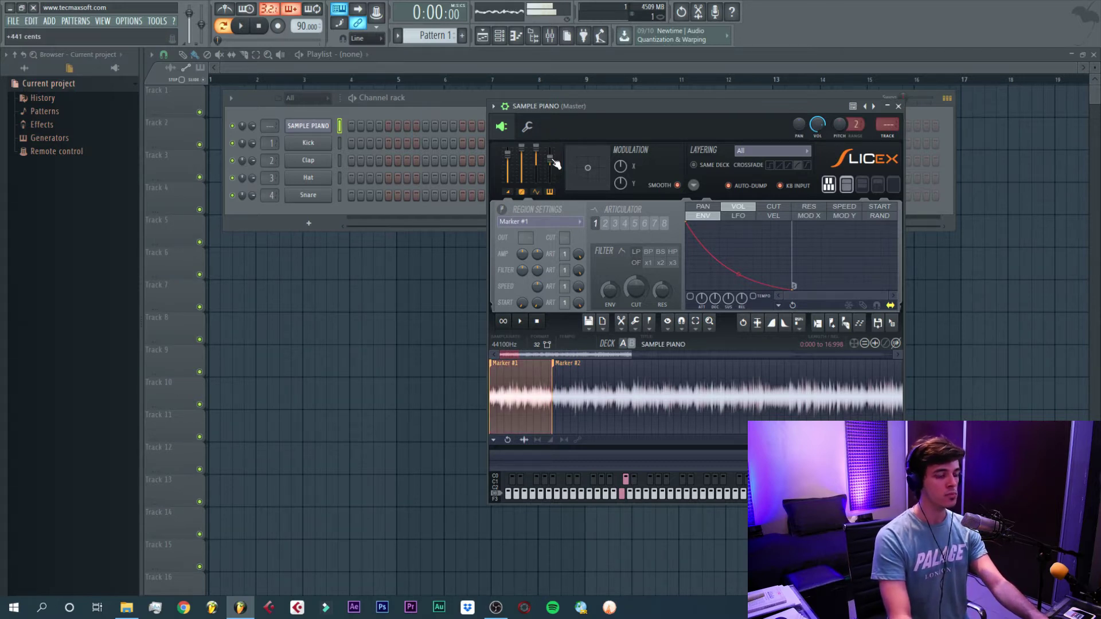
drag(552, 160, 552, 165)
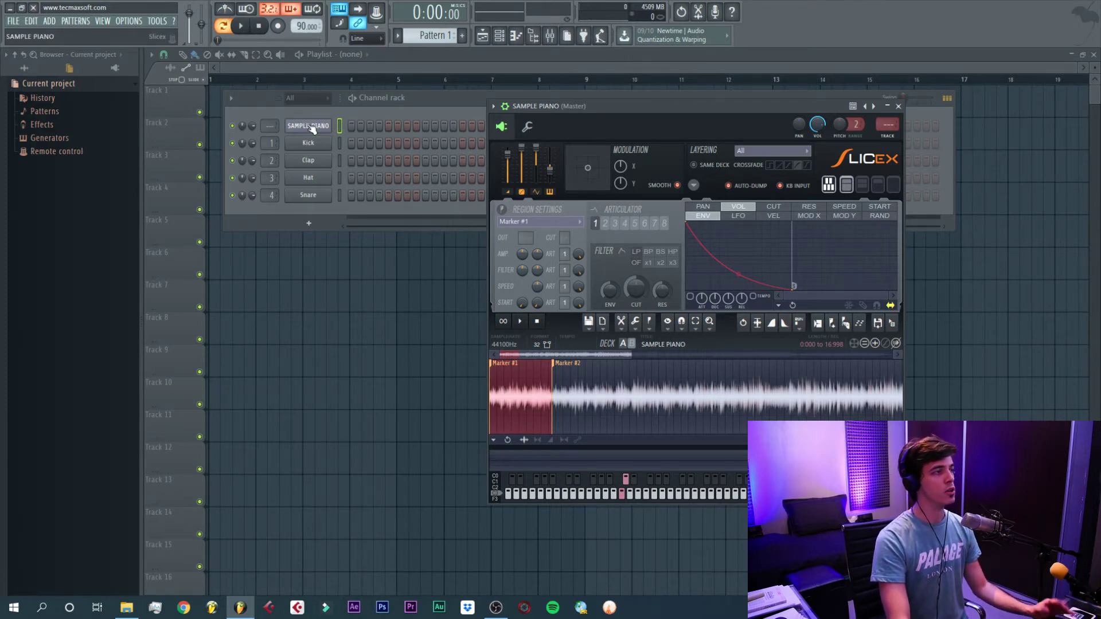
- In the SAMPLE PIANO piano roll, draw a Marker #1 note starting at bar 1 and lasting four full bars
right_click(328, 125)
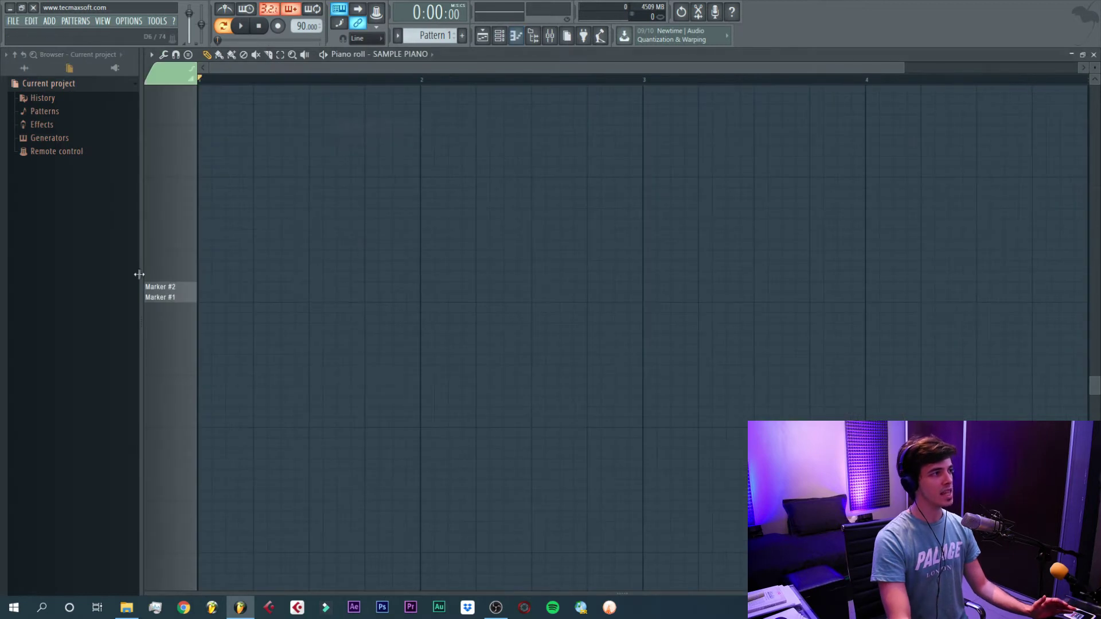
click(211, 299)
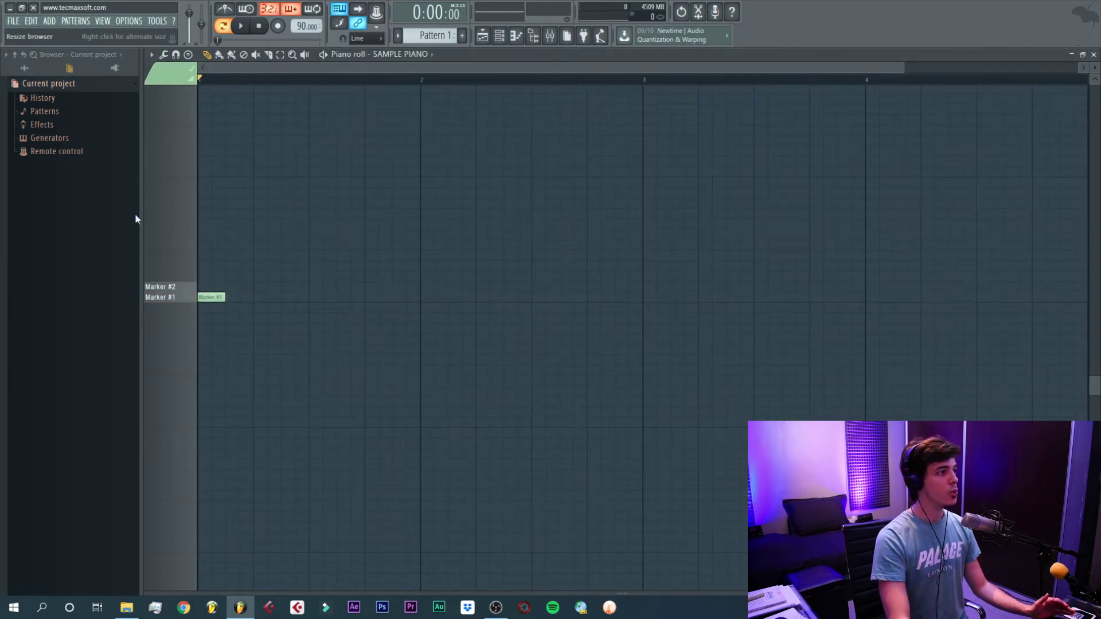
drag(224, 298, 824, 300)
scroll(809, 318, down, 3)
scroll(818, 310, up, 4)
scroll(818, 308, down, 2)
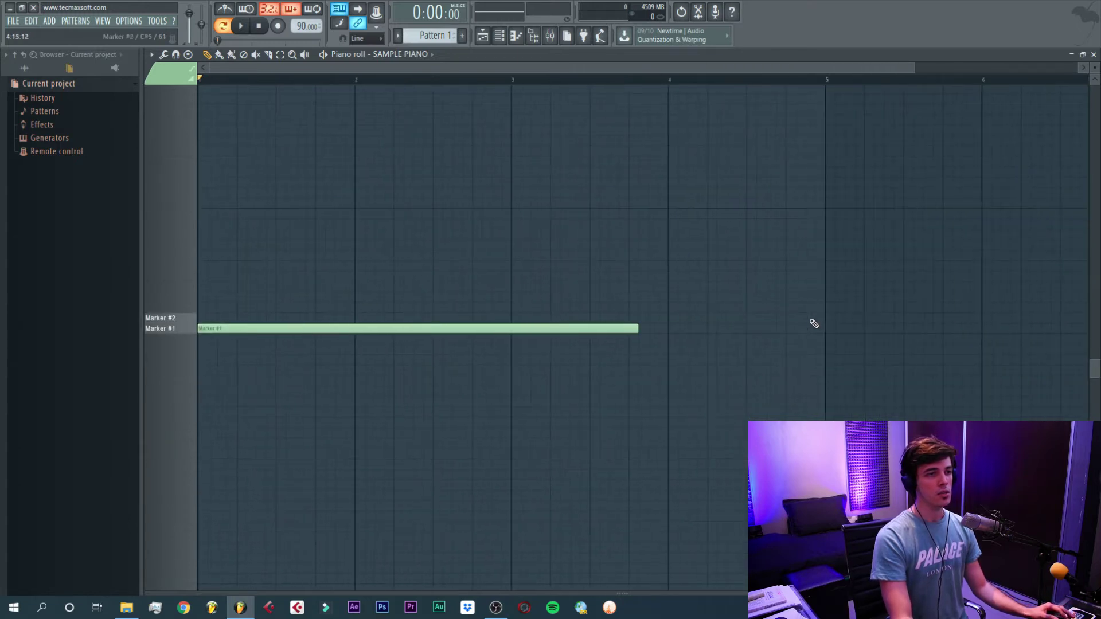
drag(653, 329, 814, 334)
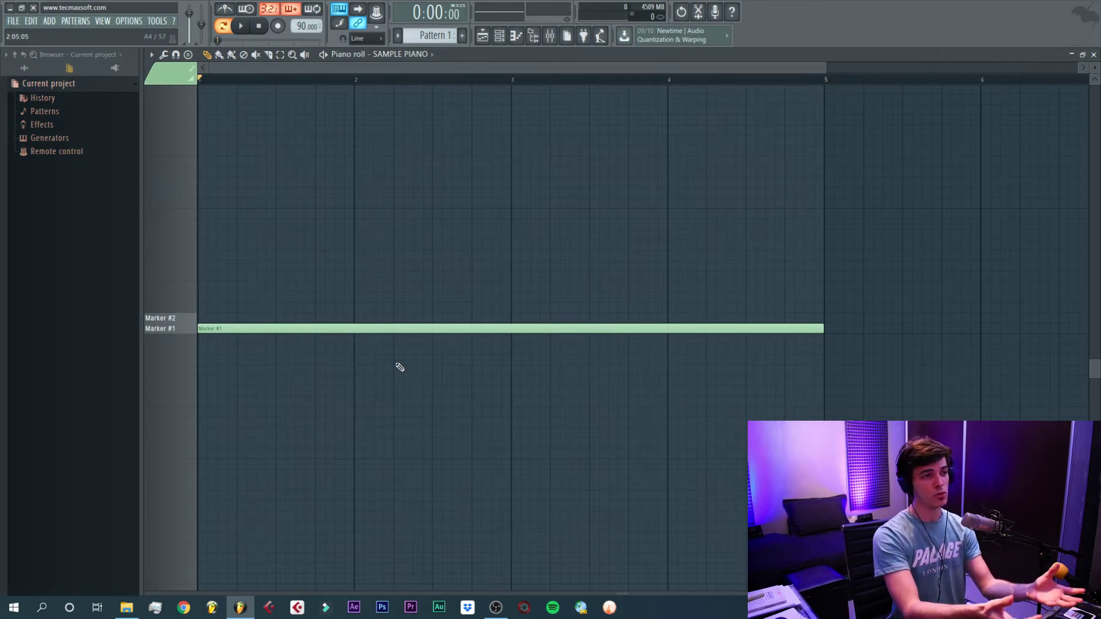
- Play the pattern with the metronome enabled to check the piano loop's timing against the tempo
key(space)
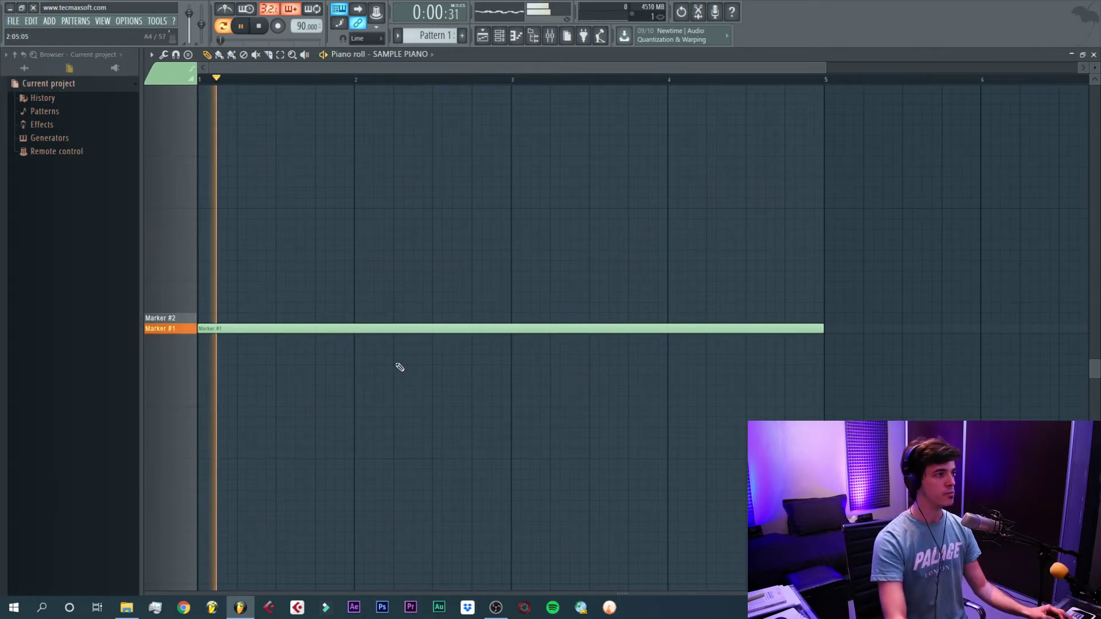
click(230, 13)
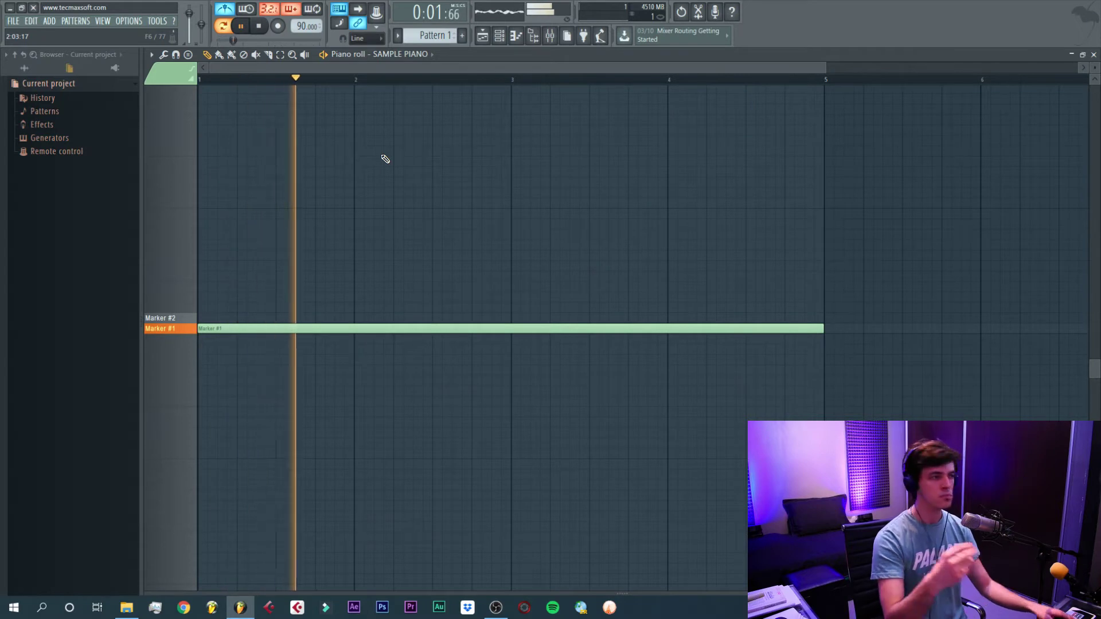
key(space)
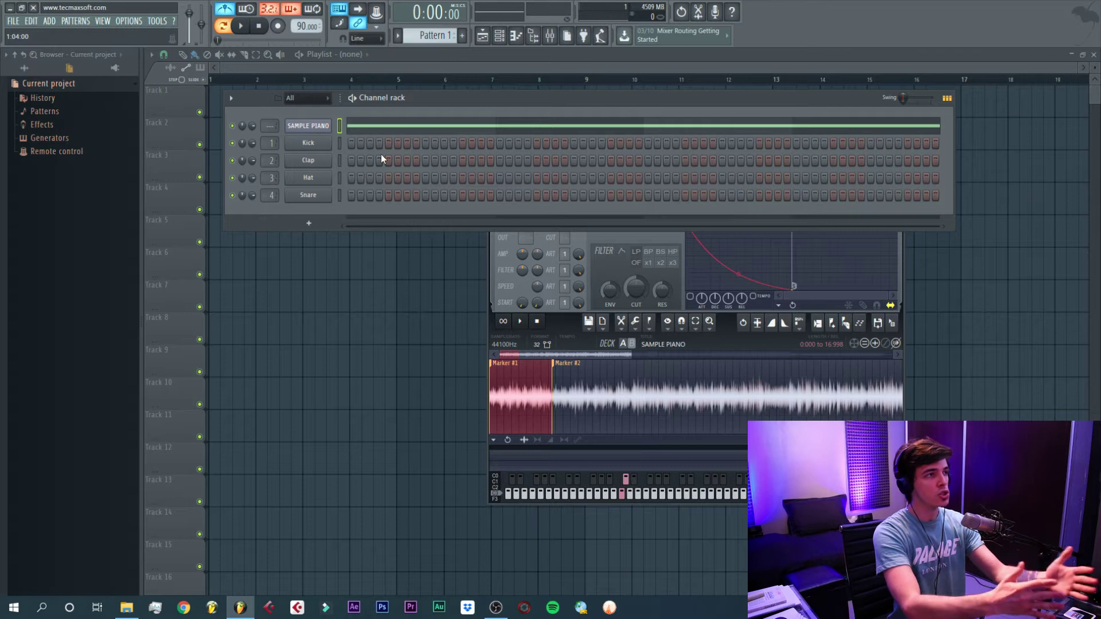
- Place Pattern 1 in the playlist on Track 2, starting at bar 1
drag(365, 295, 182, 132)
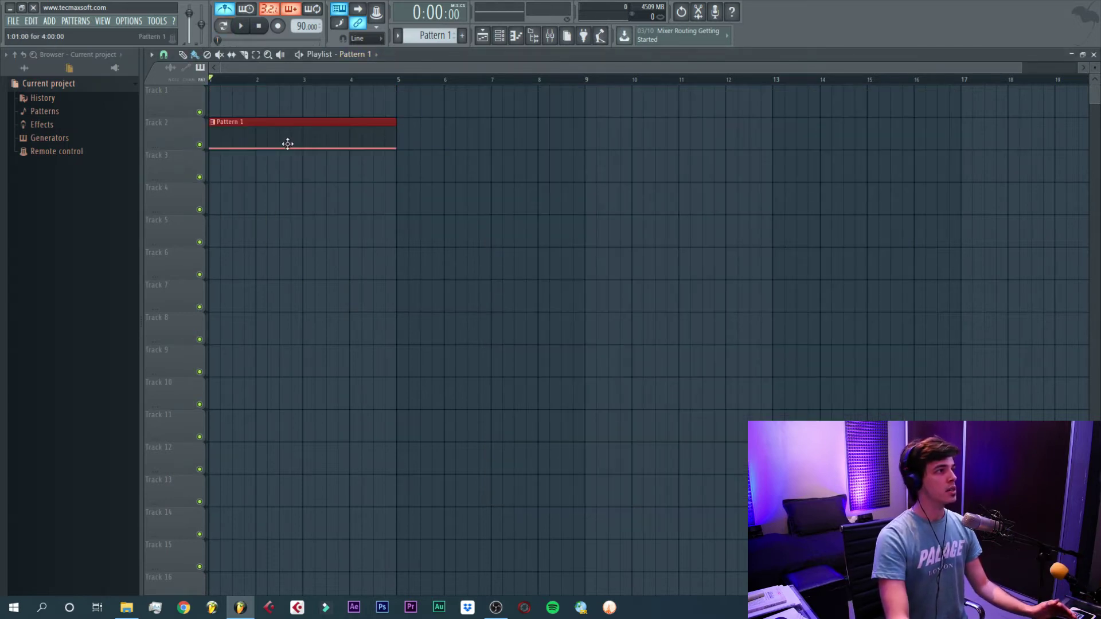
- Browse the drum samples and load Clap (79) onto the Clap channel and Kick (218) onto the Kick channel
click(24, 67)
scroll(53, 280, down, 5)
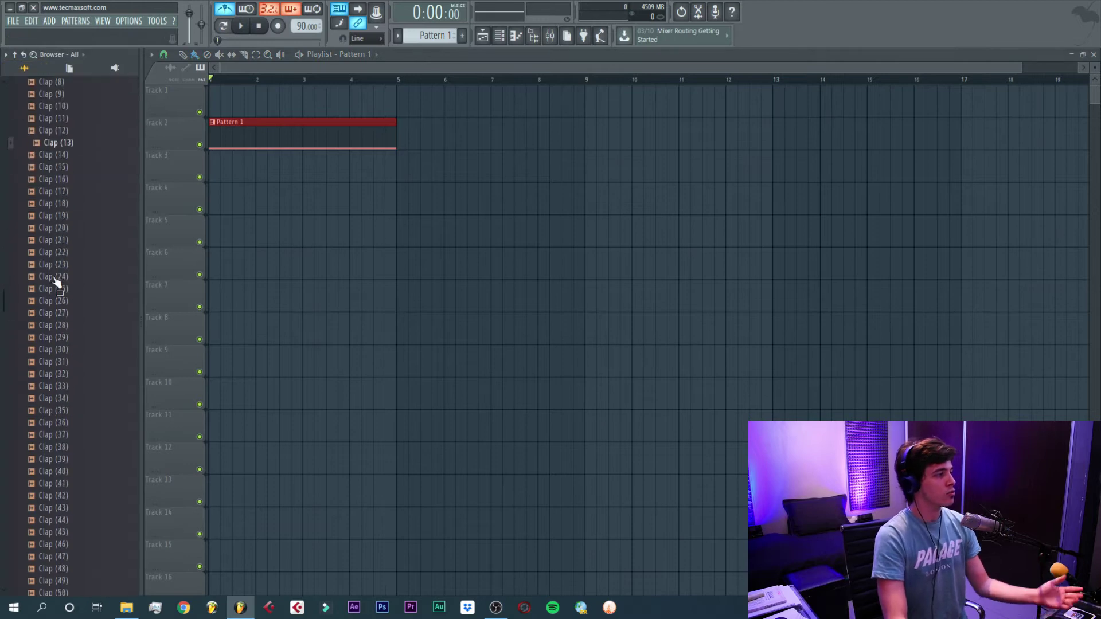
scroll(69, 290, up, 8)
scroll(75, 298, up, 2)
scroll(71, 307, down, 20)
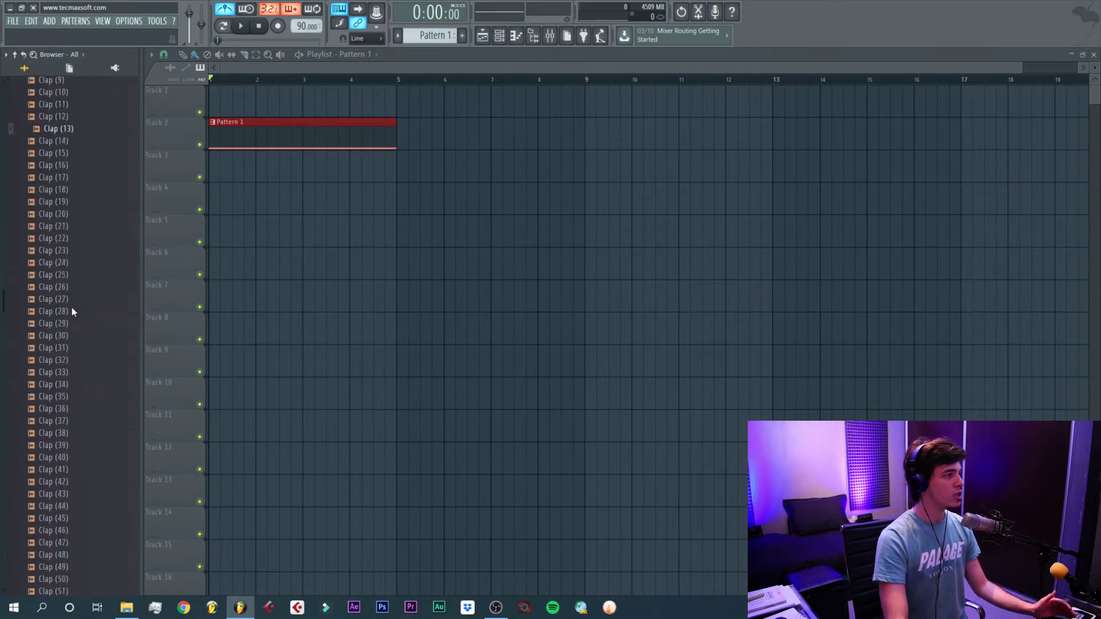
click(507, 39)
drag(57, 241, 306, 164)
scroll(74, 319, up, 20)
scroll(70, 299, up, 15)
- Program a four-bar beat with claps on every eighth step from step 5 and kicks on steps 1, 9, 11, 19, 25, 33, 39, 43, 49, 51, 57
click(351, 144)
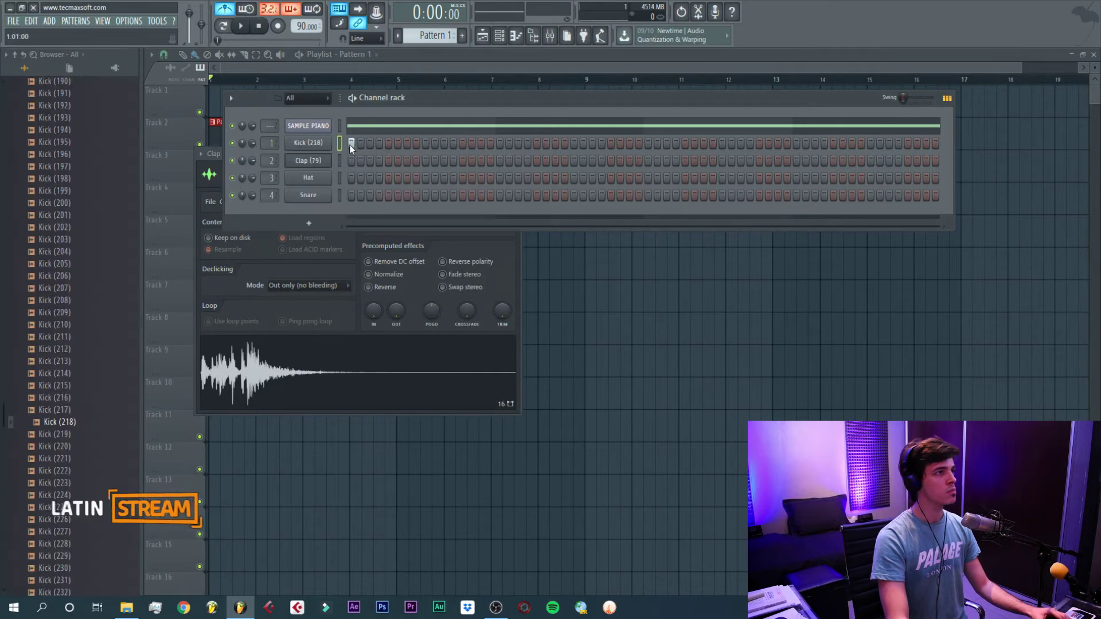
key(space)
click(389, 161)
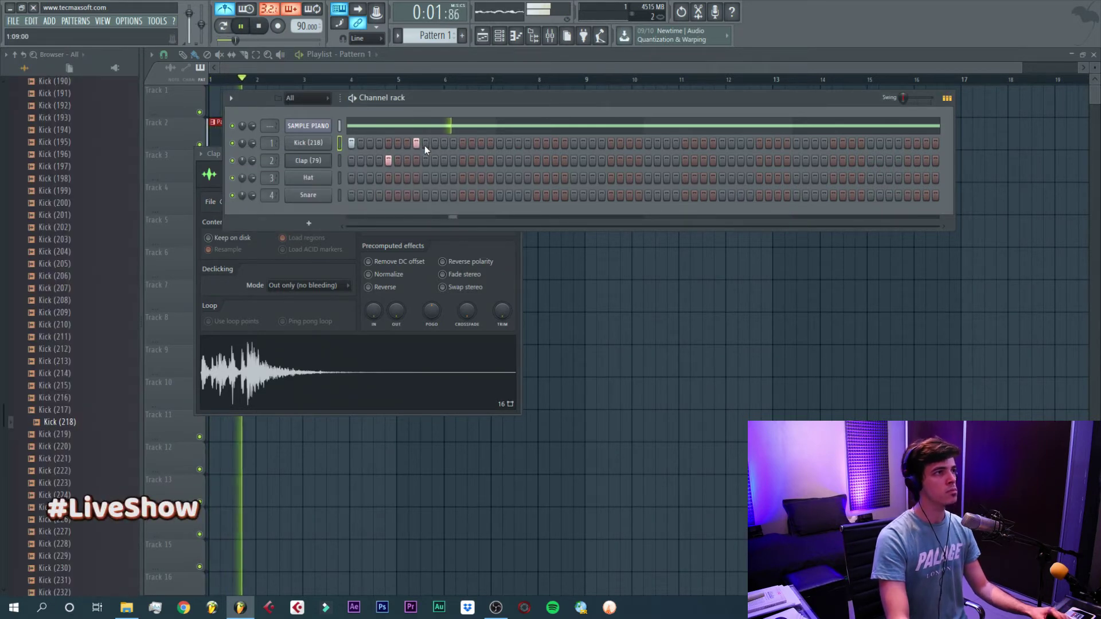
key(space)
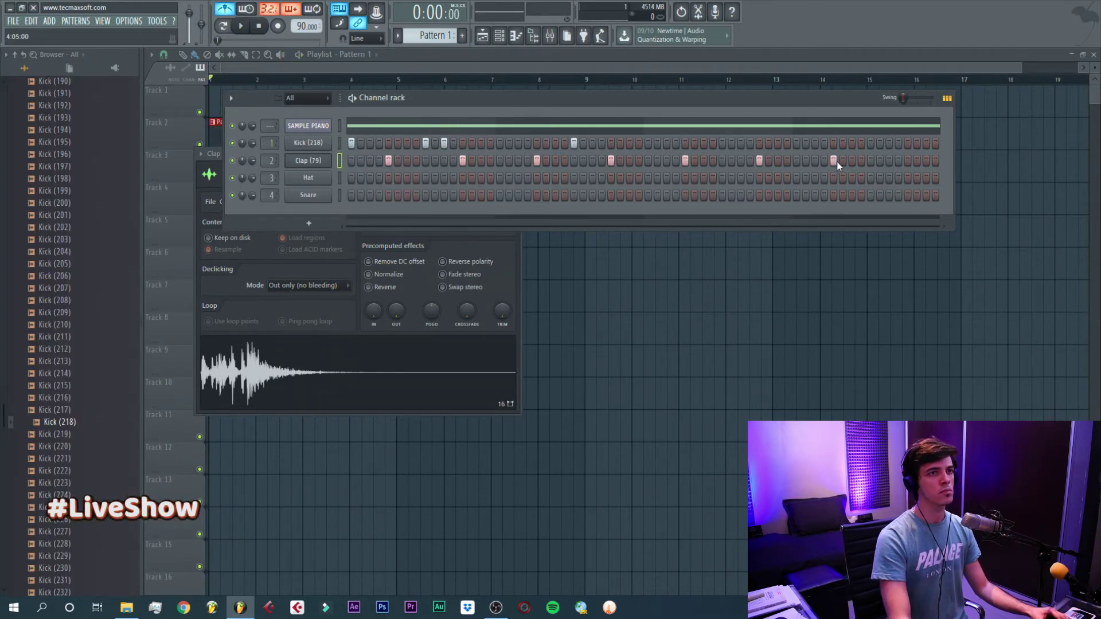
key(space)
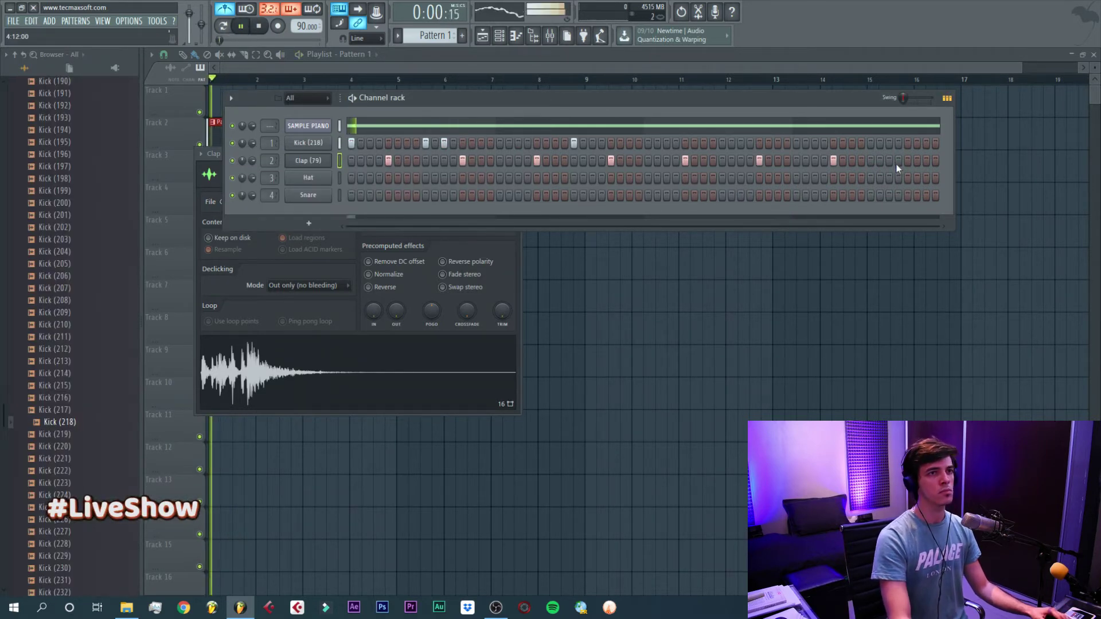
click(518, 142)
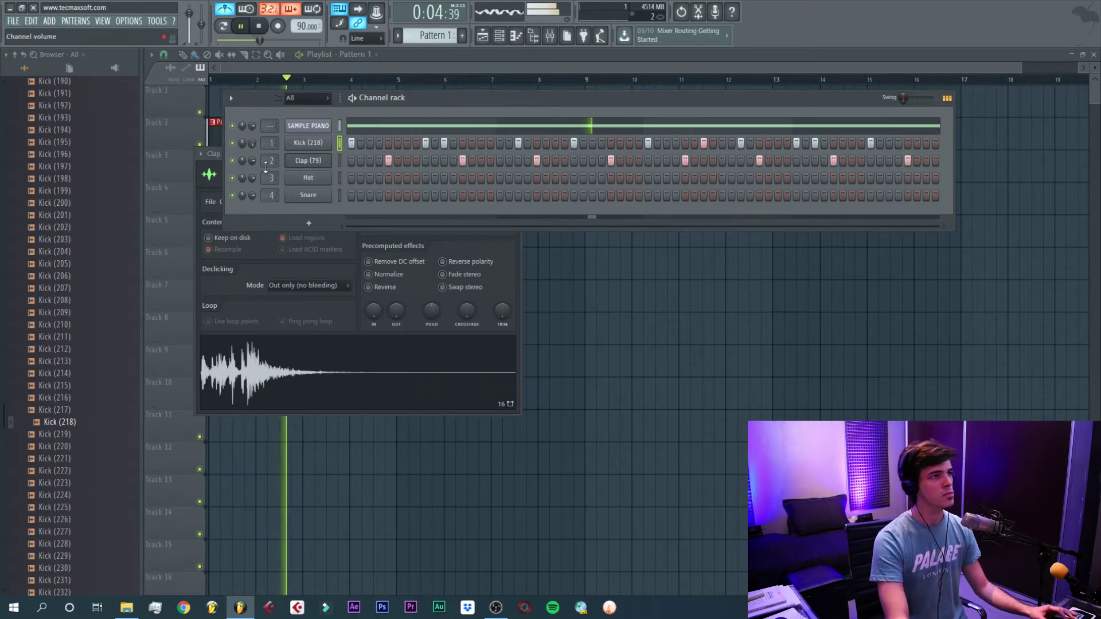
- Stop the beat's playback and view the channel settings of the SampleGuitarra clip in the playlist
key(space)
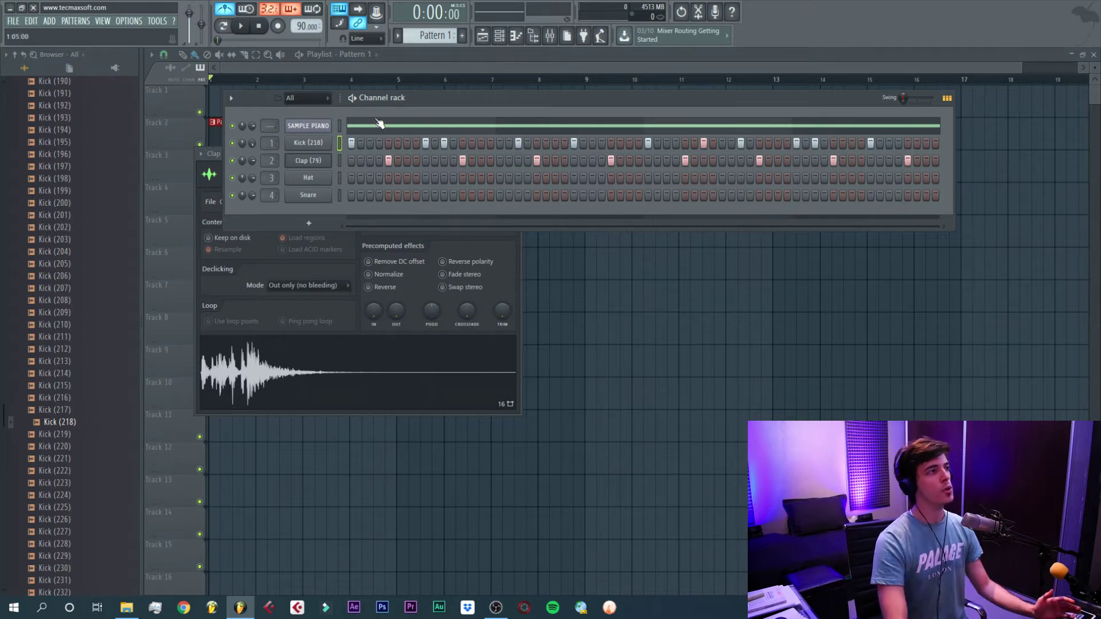
click(307, 125)
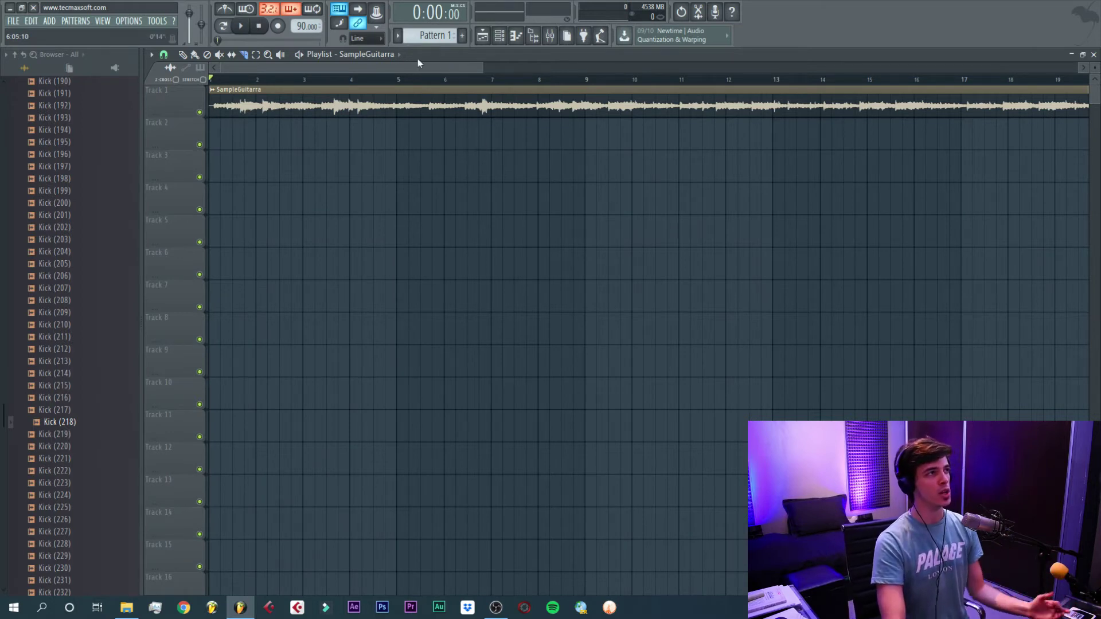
click(483, 36)
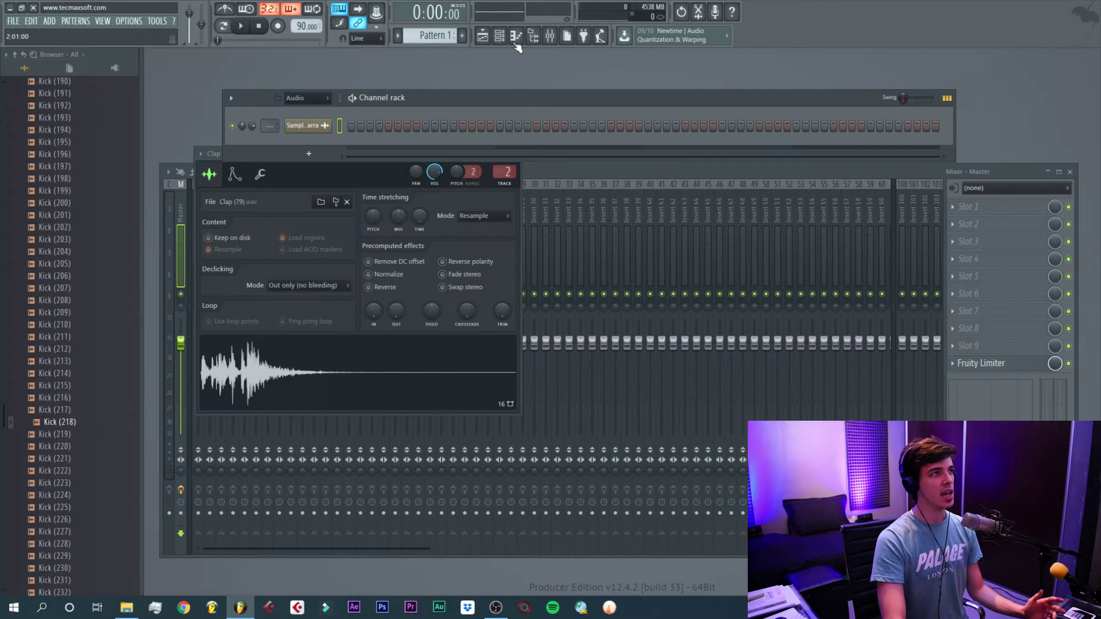
click(483, 36)
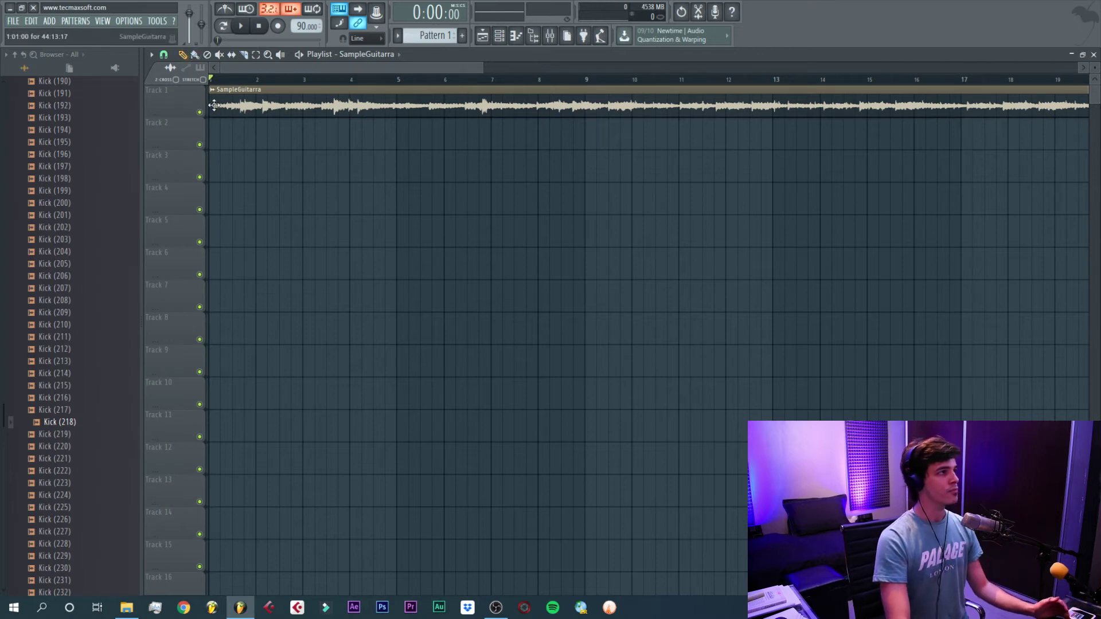
double_click(507, 107)
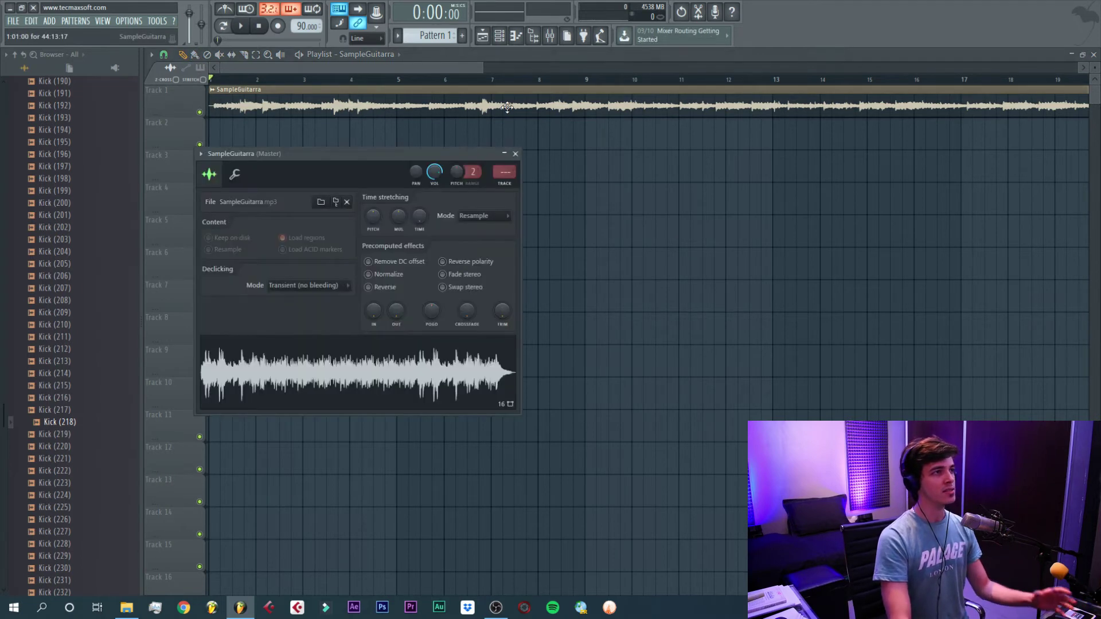
click(516, 154)
- Pick the Slice tool and play the SampleGuitarra clip from bar 1 to find where its loop should end
click(440, 83)
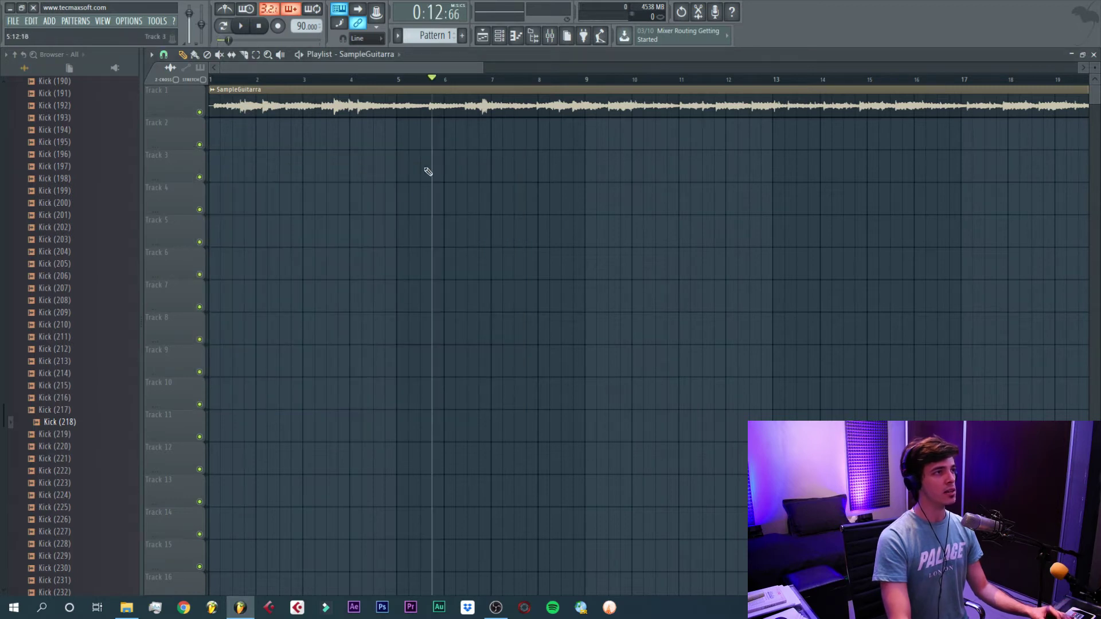
click(247, 56)
key(space)
key(space)
drag(285, 81, 211, 81)
key(space)
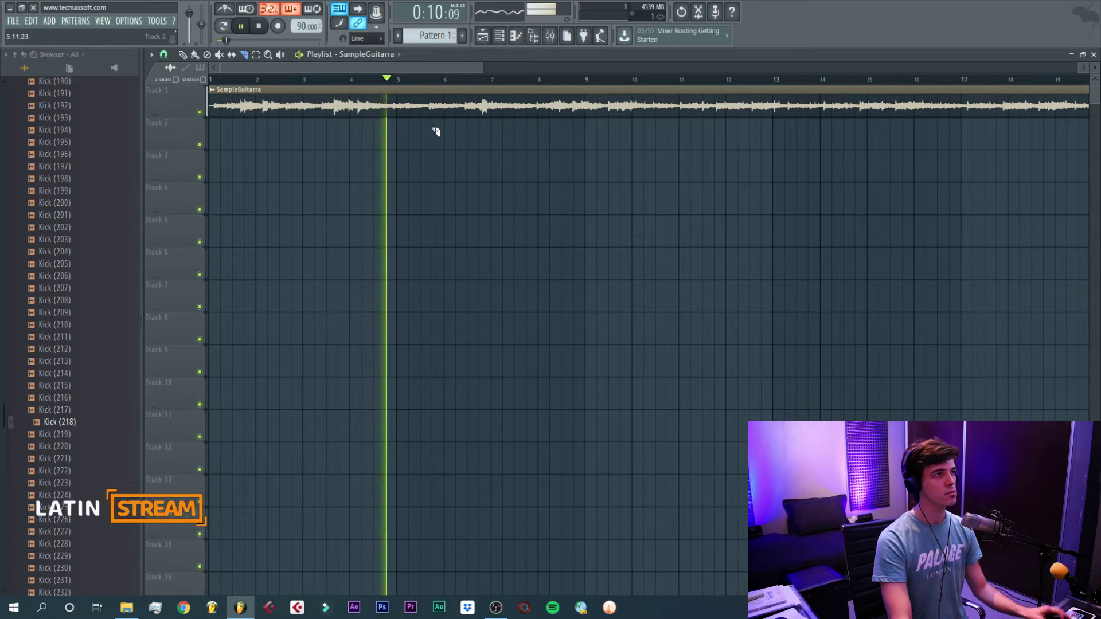
- Slice the SampleGuitarra clip on Track 1 shortly after bar 7 and delete the remainder
scroll(489, 133, up, 4)
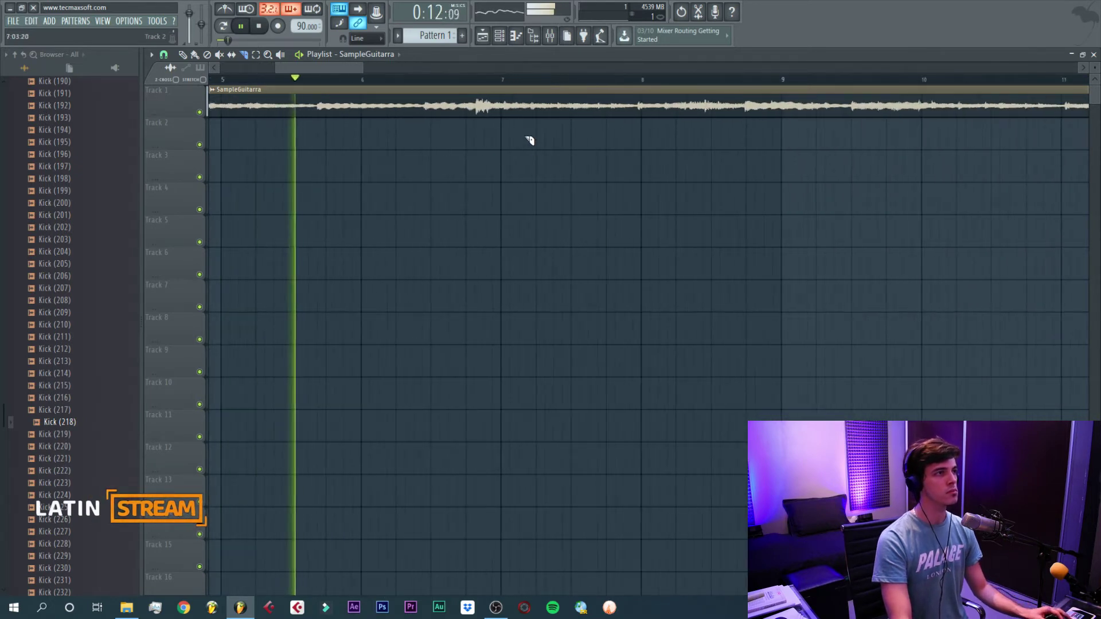
scroll(531, 149, up, 3)
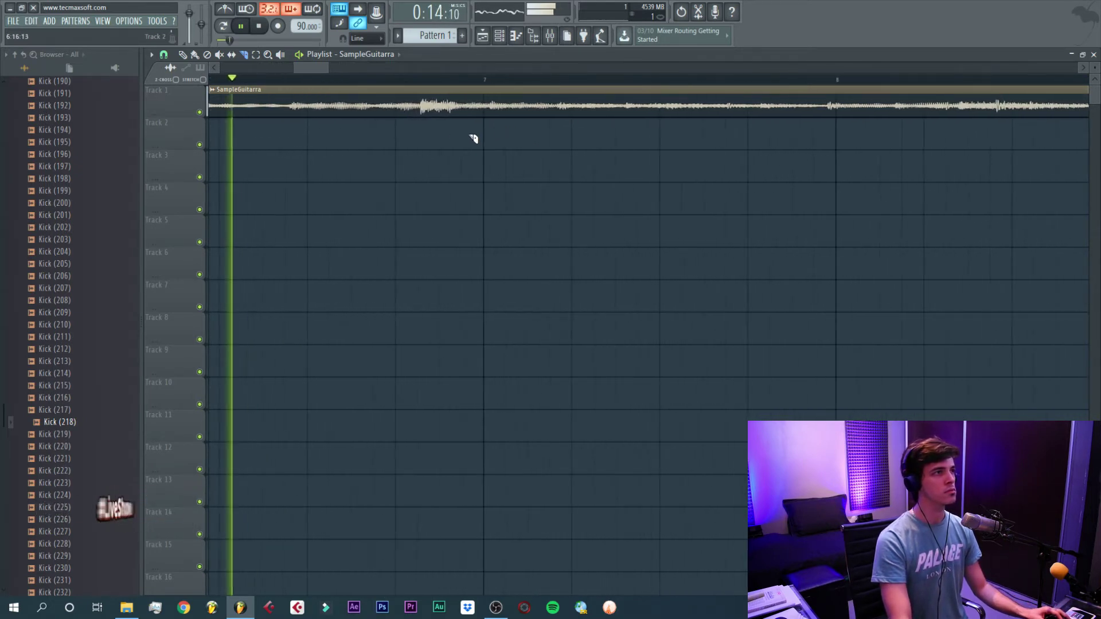
scroll(488, 131, up, 2)
key(space)
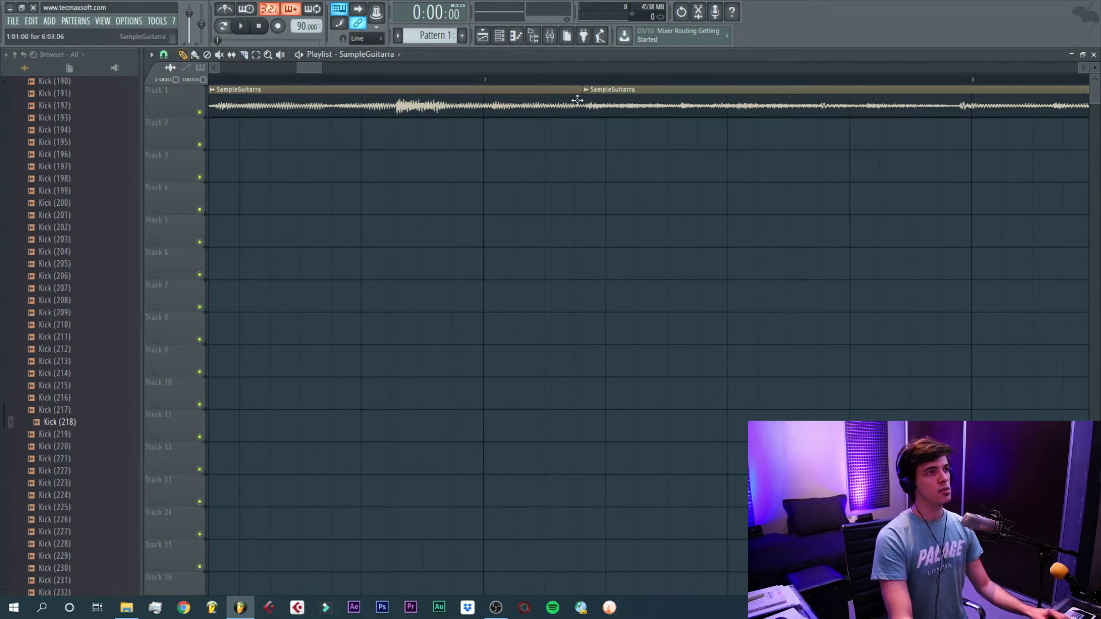
right_click(630, 102)
right_click(504, 94)
scroll(356, 184, down, 3)
scroll(383, 208, up, 3)
scroll(378, 207, down, 6)
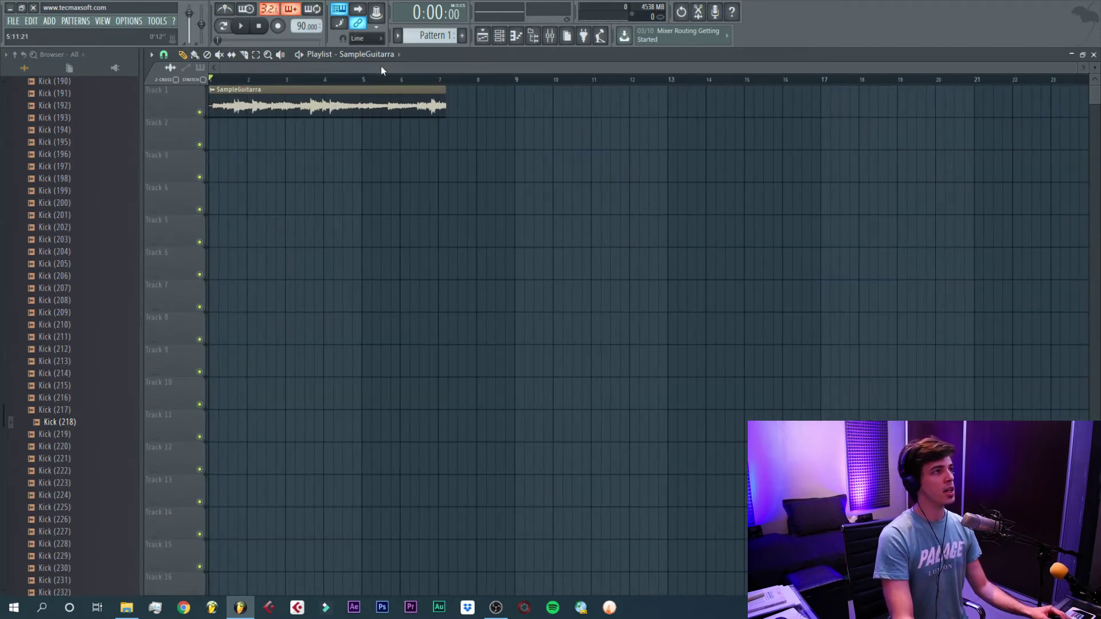
- Shorten the SampleGuitarra clip to about five bars with the sample's Time stretching amount
double_click(295, 98)
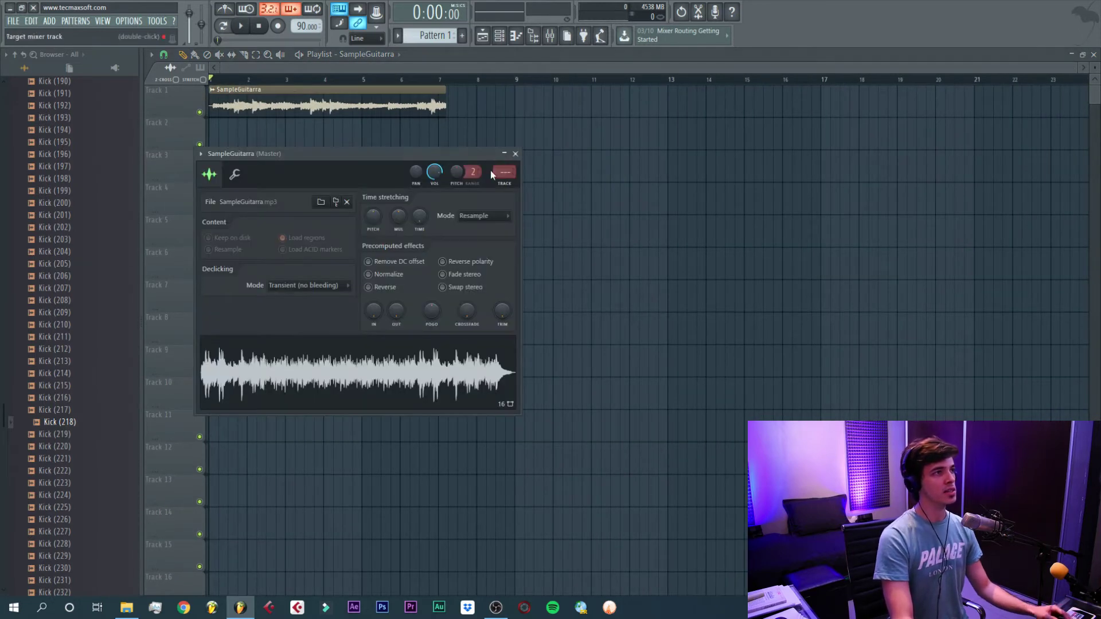
drag(376, 153, 566, 210)
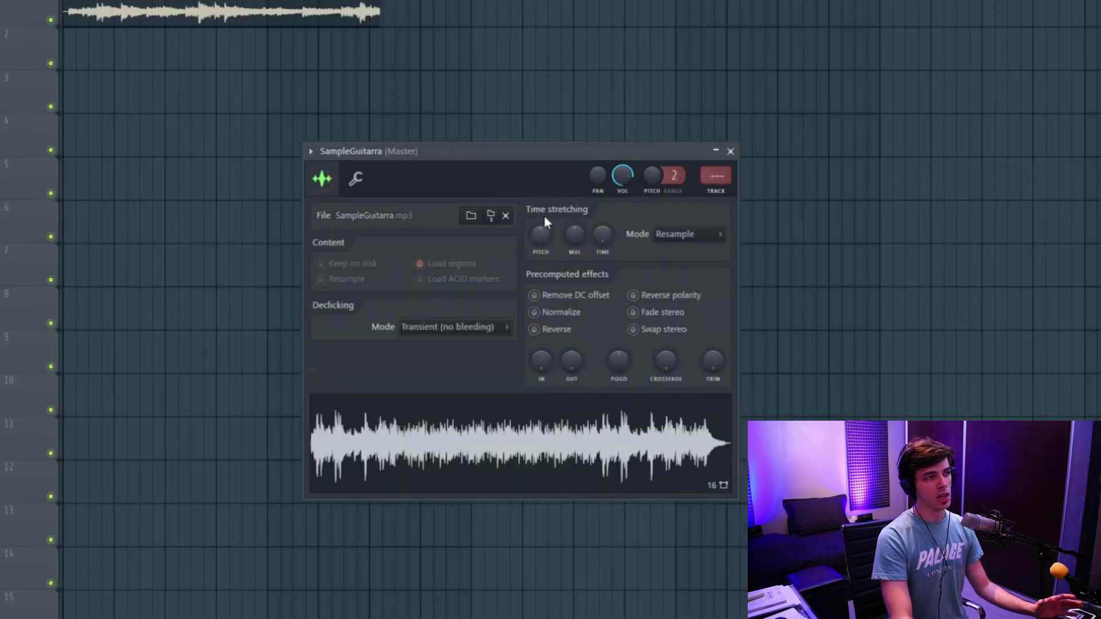
drag(604, 243, 603, 235)
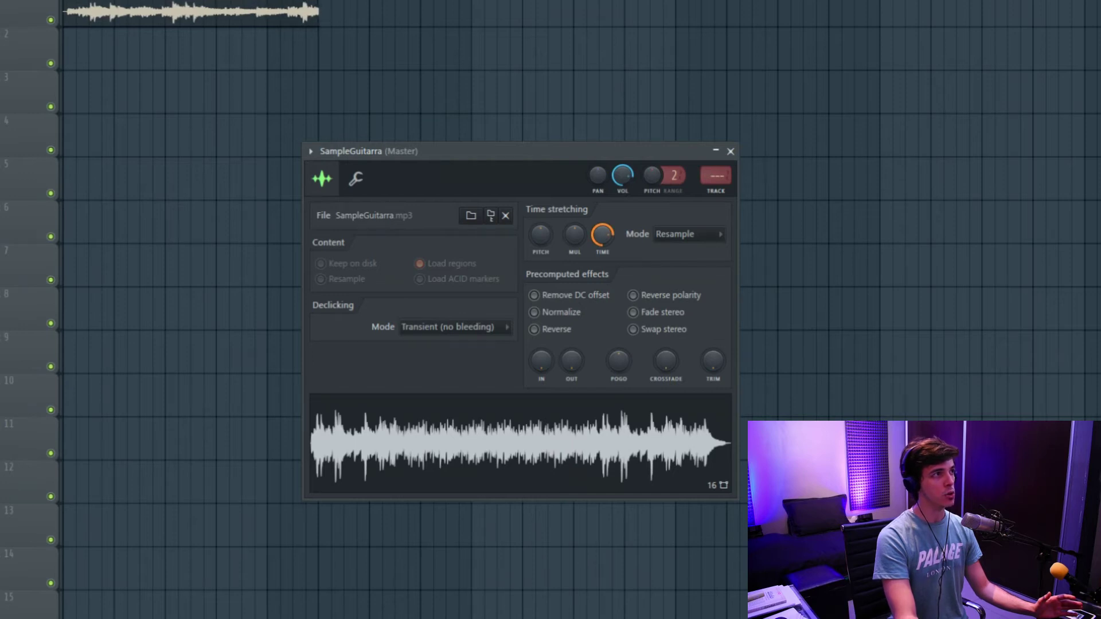
- Set the project tempo to 65 and play the time-stretched guitar clip to check its speed
key(space)
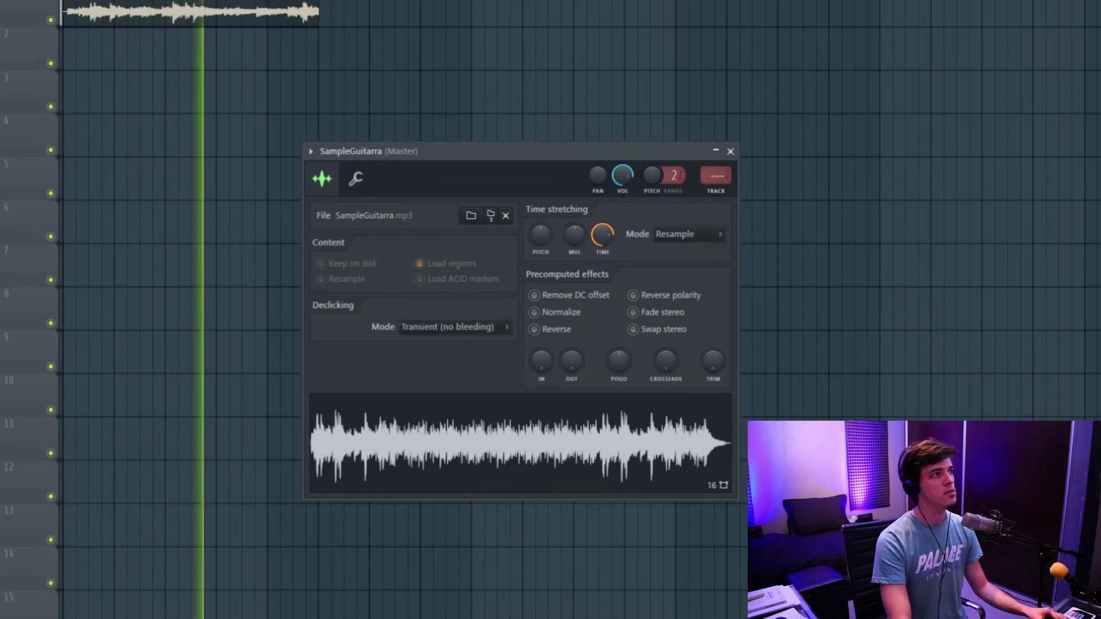
key(space)
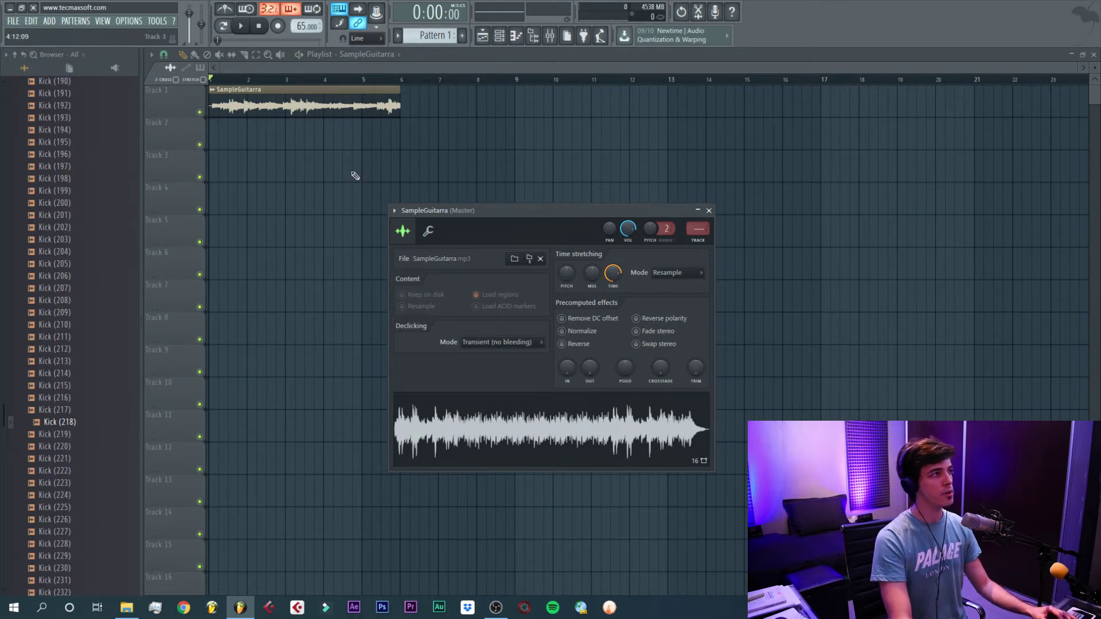
key(space)
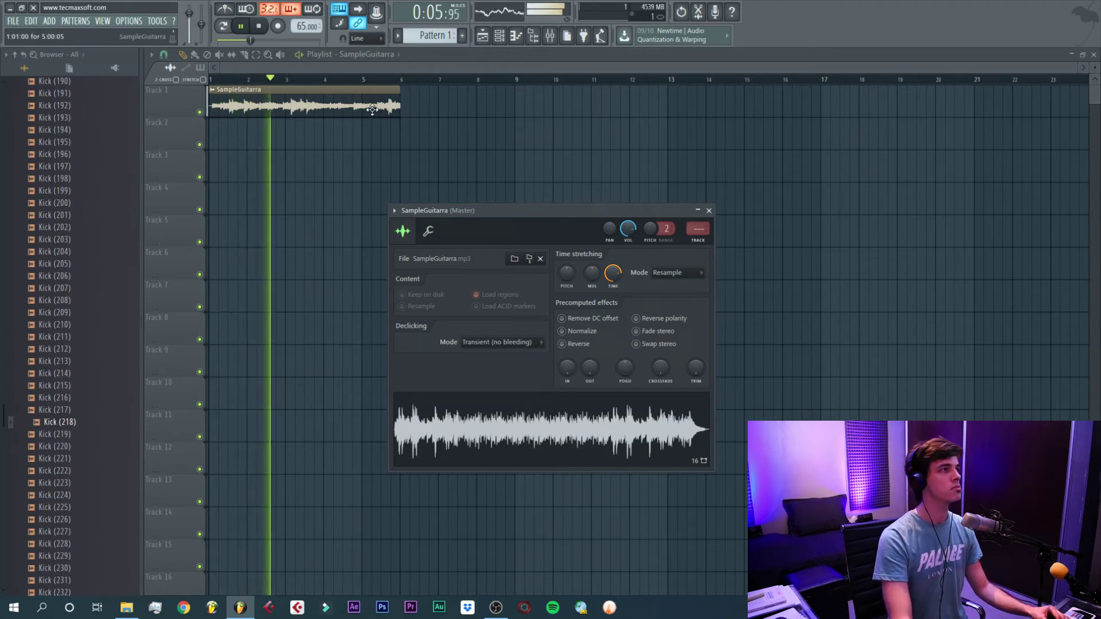
- Place a second SampleGuitarra clip after the first on Track 1 and nudge its start to 5:15:11 so the loop repeats
click(431, 107)
drag(468, 103, 436, 103)
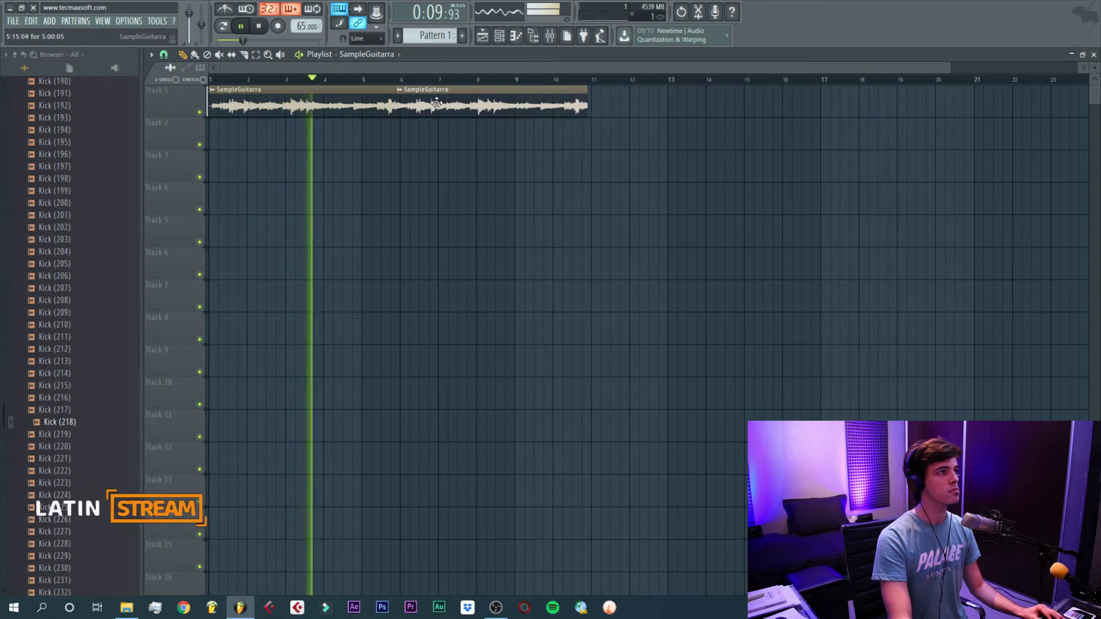
scroll(386, 143, up, 3)
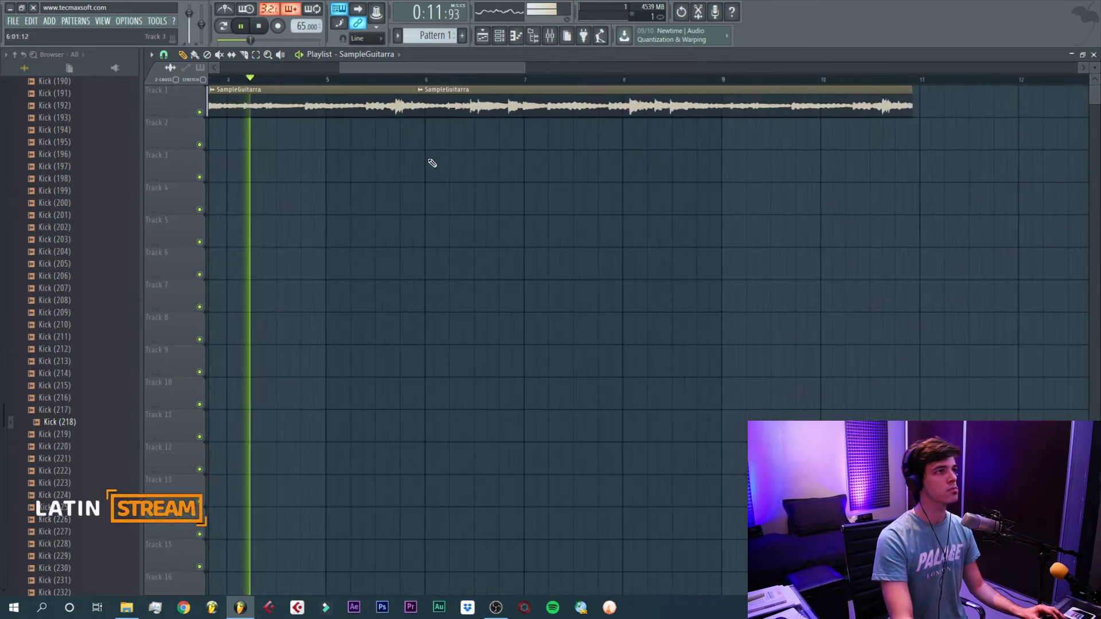
scroll(432, 163, up, 2)
drag(471, 114, 469, 115)
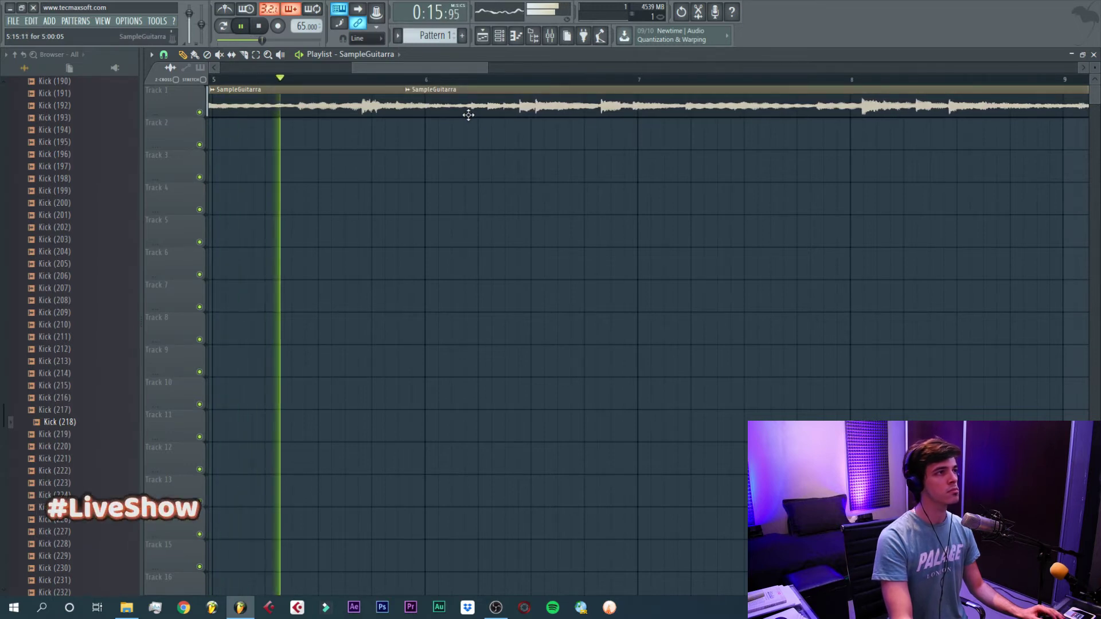
scroll(492, 177, down, 4)
scroll(492, 178, down, 2)
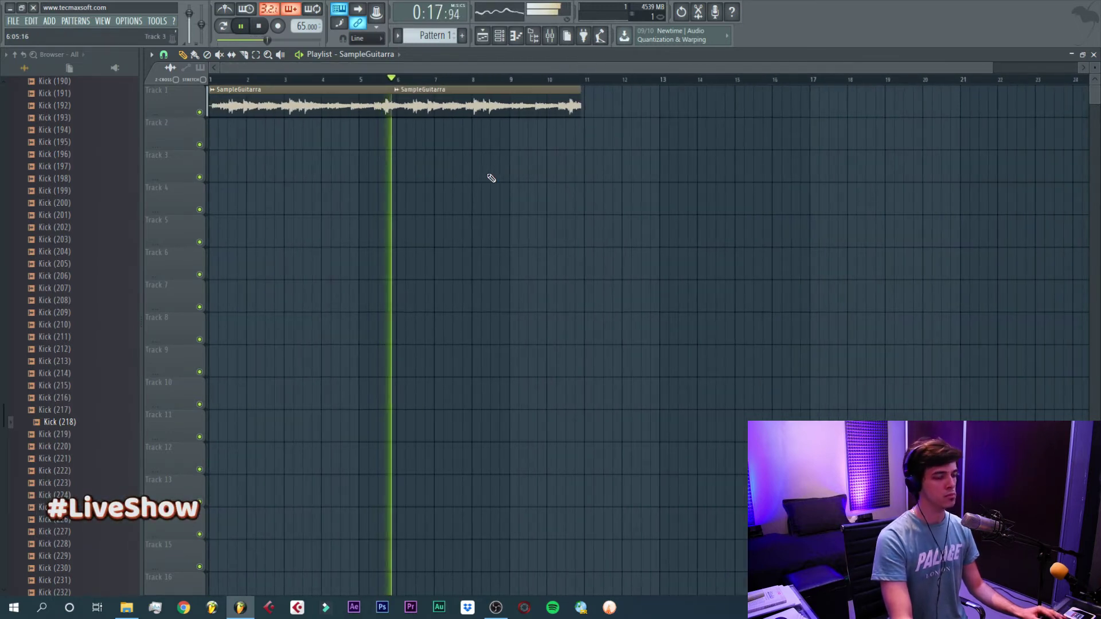
scroll(492, 178, down, 1)
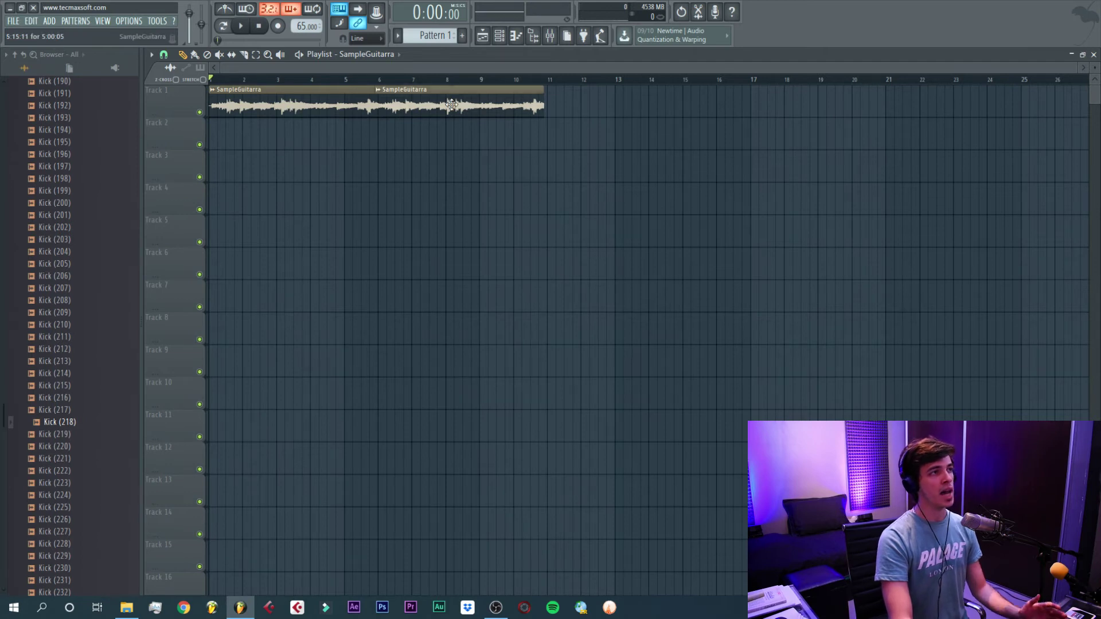
- Set SampleGuitarra's time-stretching mode to Slice stretch and play the clips to hear it
double_click(451, 104)
click(680, 273)
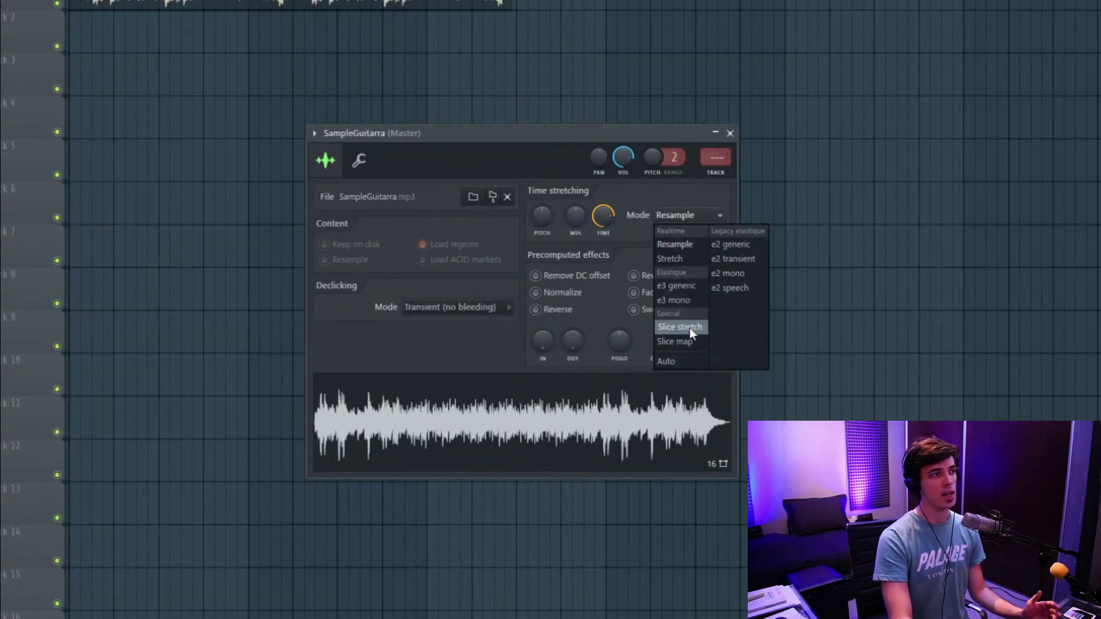
click(690, 332)
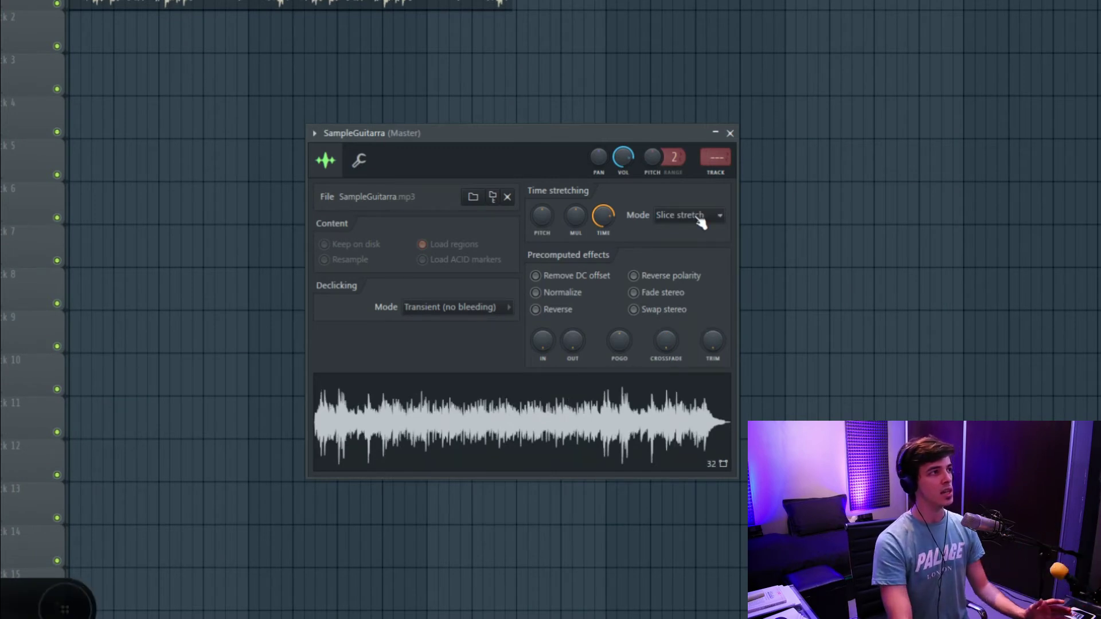
key(space)
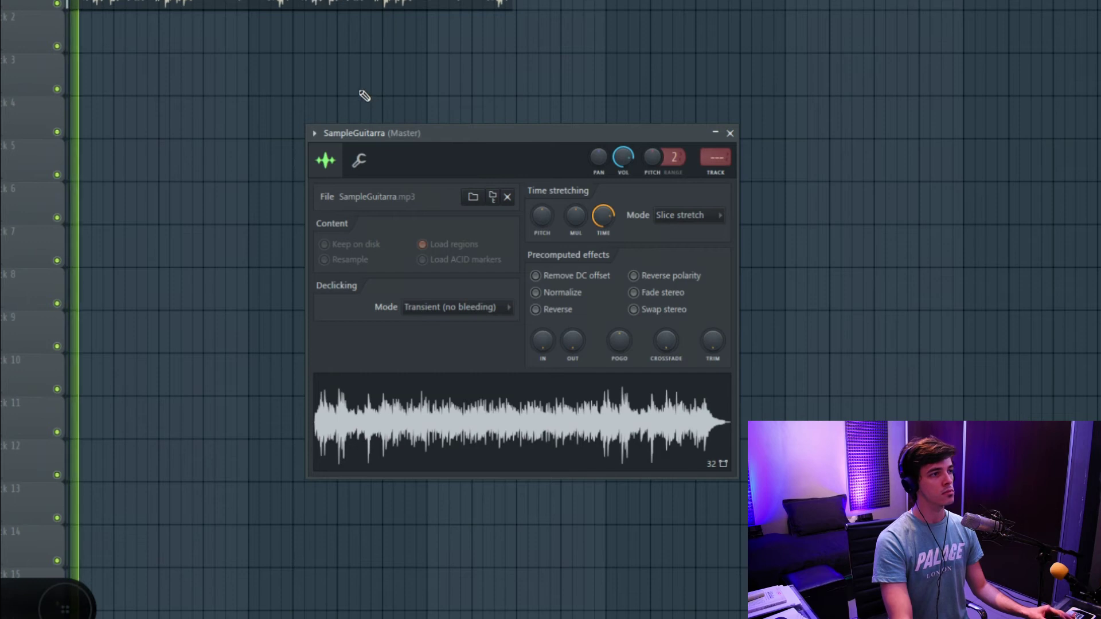
- Review the other stretching modes, then lower SampleGuitarra's time-stretching pitch and play the result
click(706, 218)
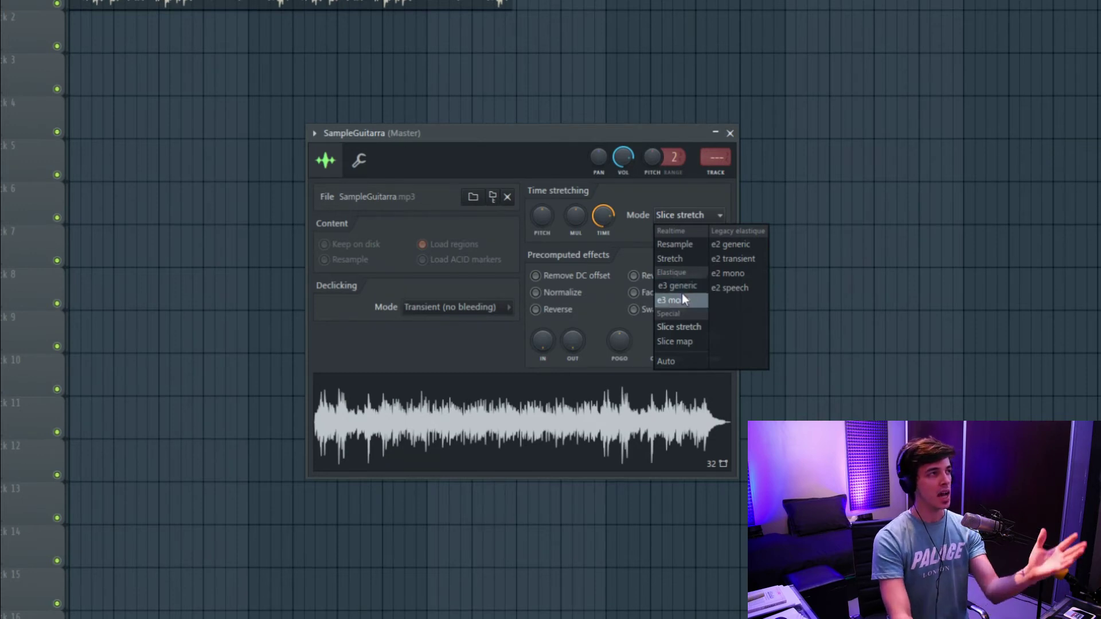
click(575, 217)
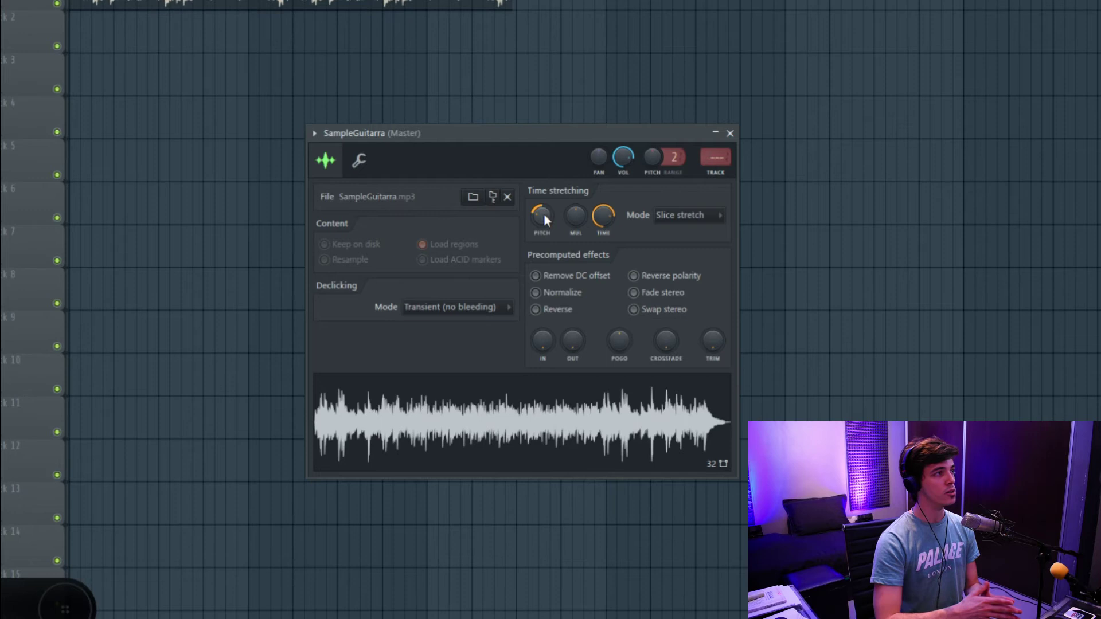
key(space)
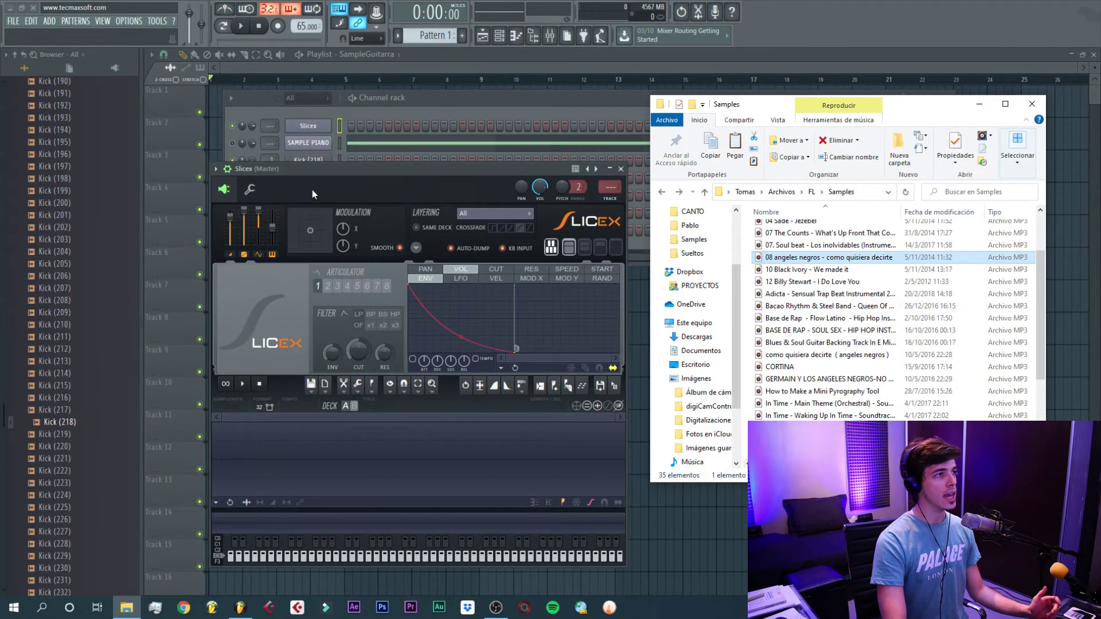
- Load the song "08 angeles negros - como quisiera decirte" from the Samples folder into Slicex, keeping the plugin window in view
drag(380, 171, 402, 153)
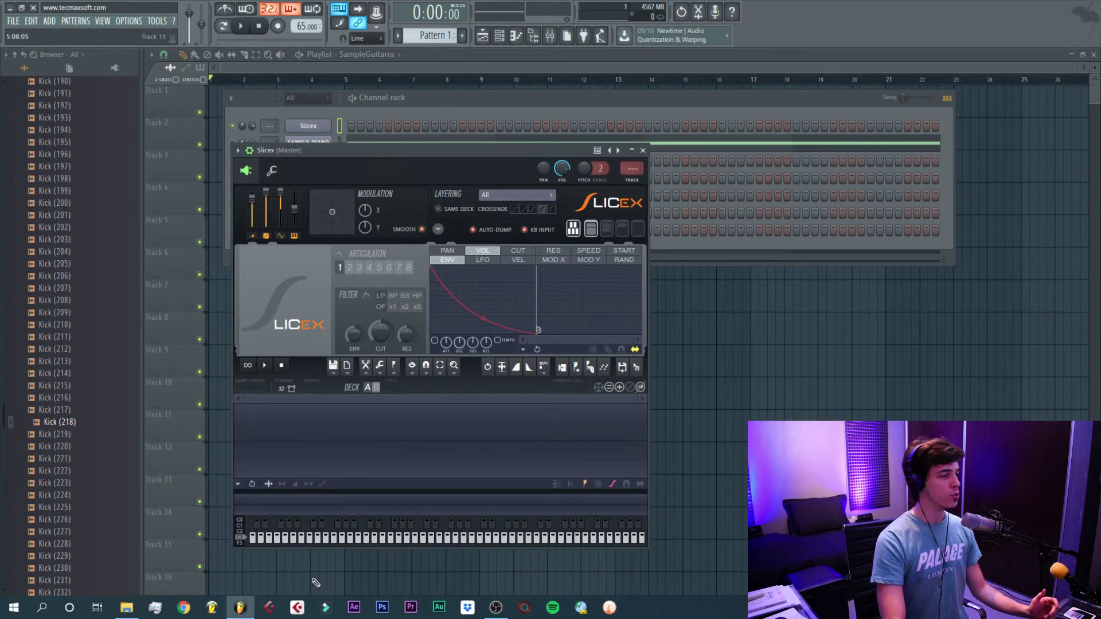
click(126, 607)
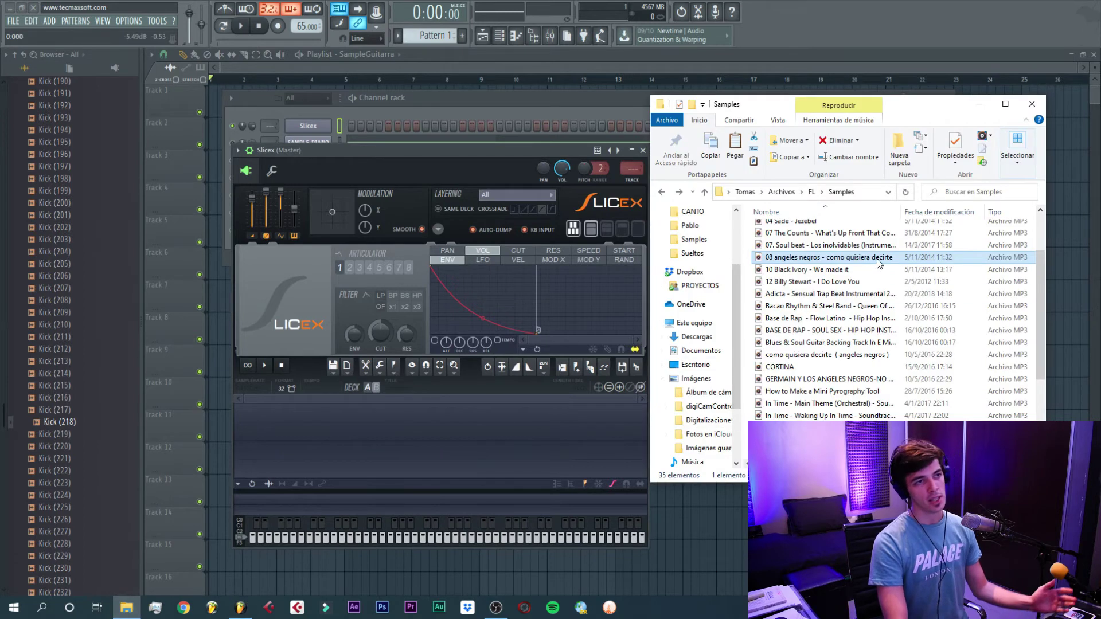
drag(877, 261, 315, 447)
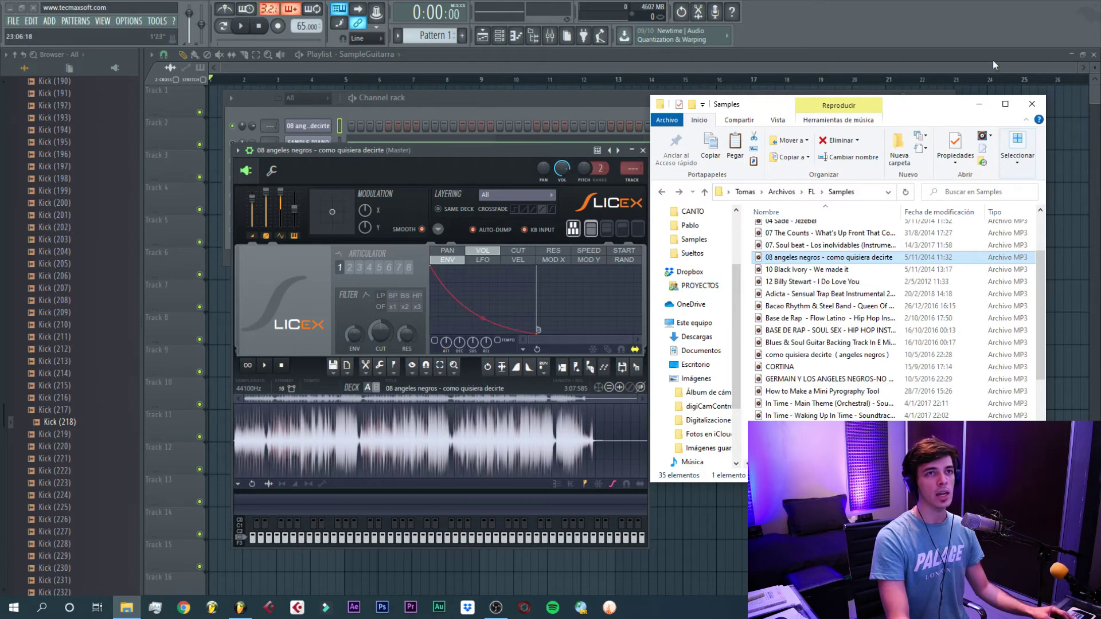
click(981, 108)
drag(405, 150, 447, 152)
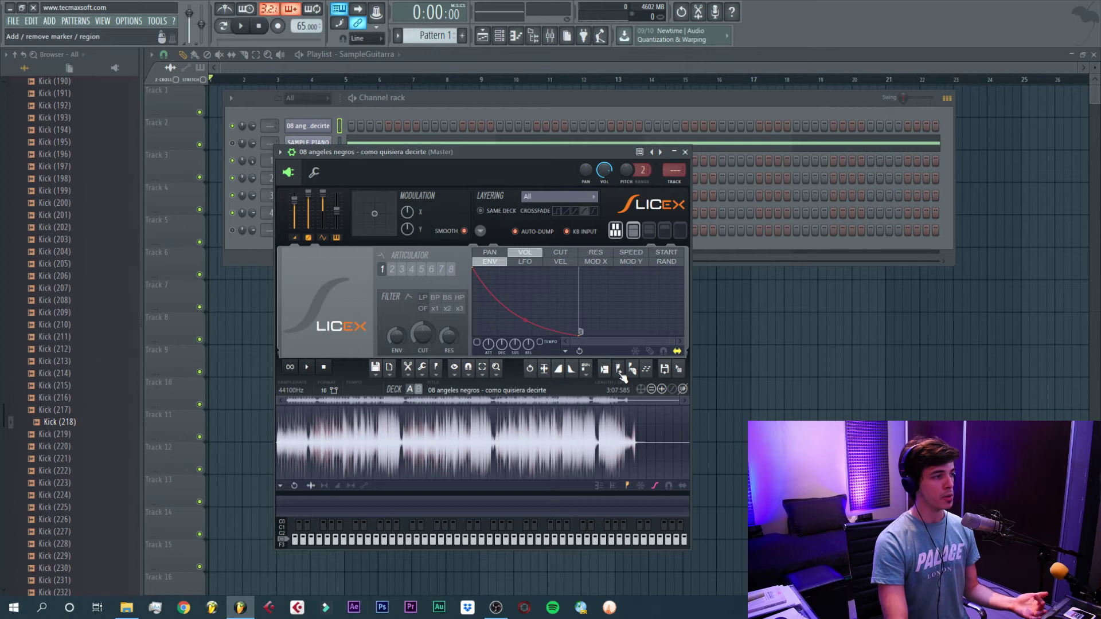
- Add two slice markers near the beginning of the song's waveform in Slicex, the first at its very start
scroll(346, 412, up, 4)
drag(339, 401, 248, 396)
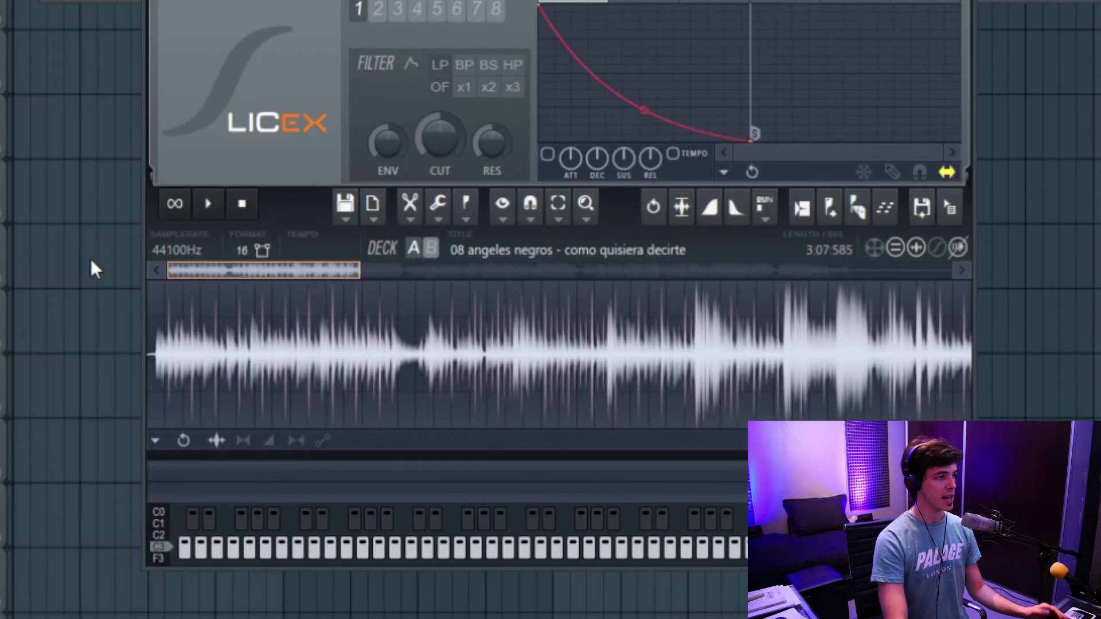
click(836, 216)
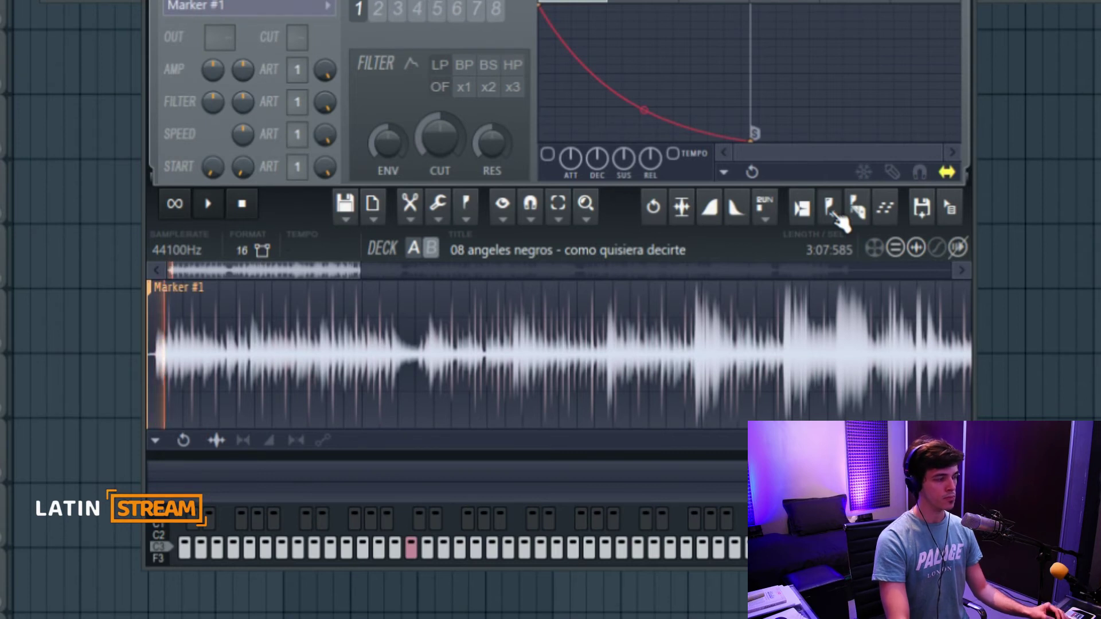
click(836, 216)
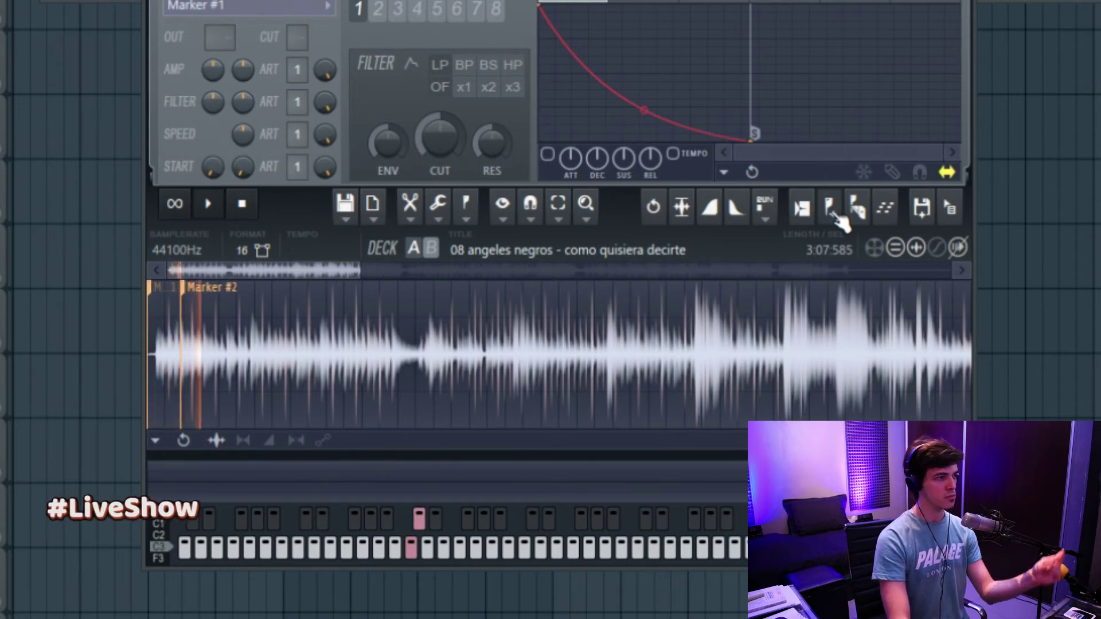
- Add slice markers #3 to #24 in time with the song as it plays in Slicex, and stop playback after the last one
click(836, 217)
click(836, 217)
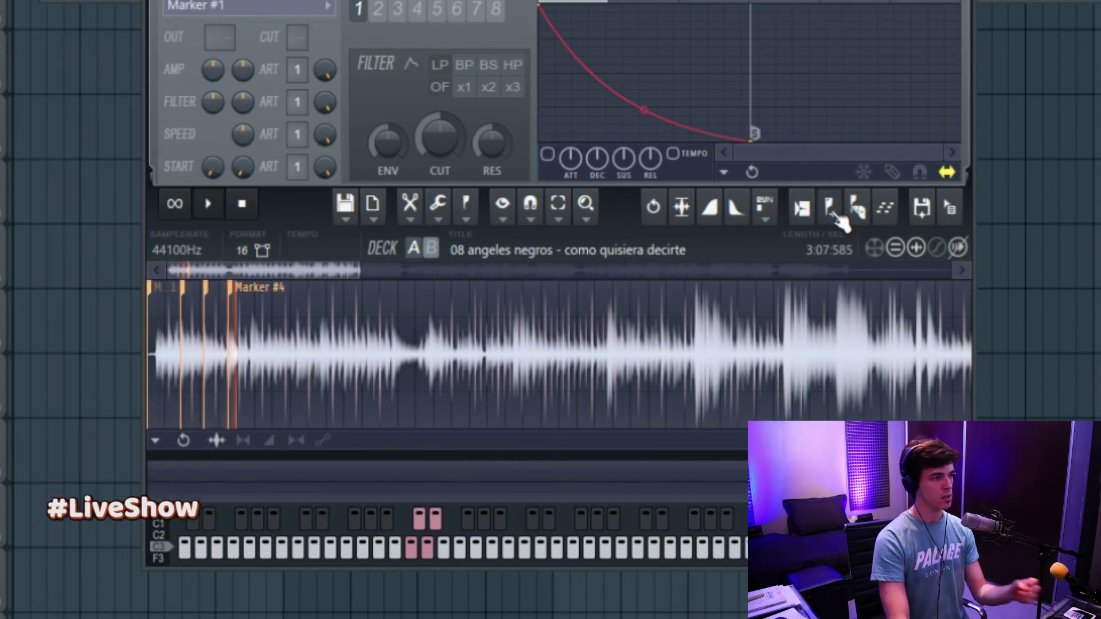
click(837, 217)
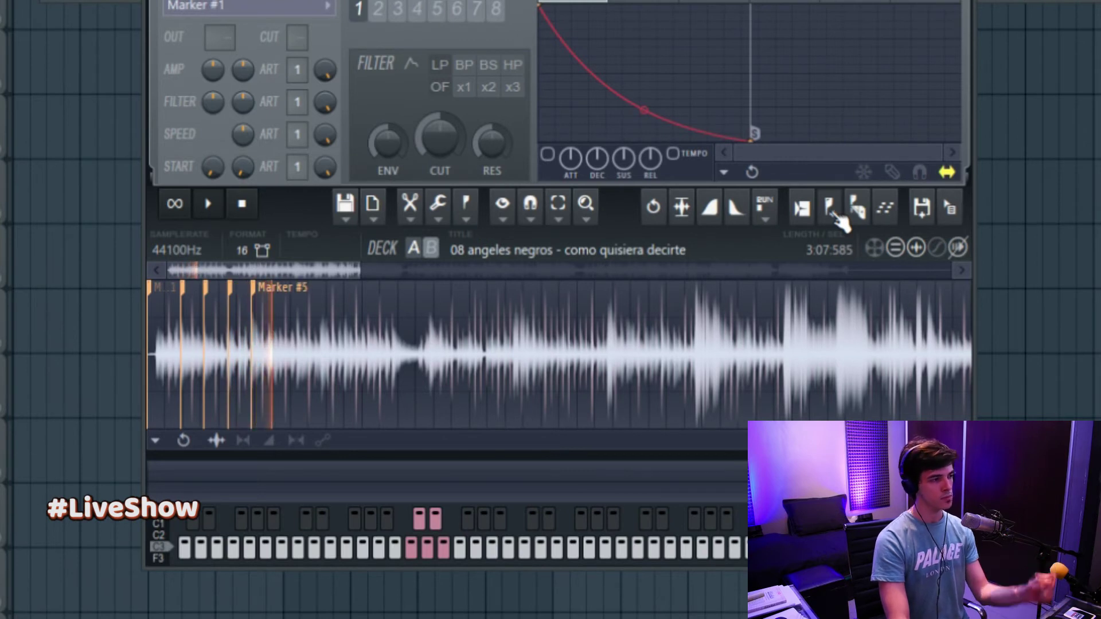
click(837, 217)
click(836, 217)
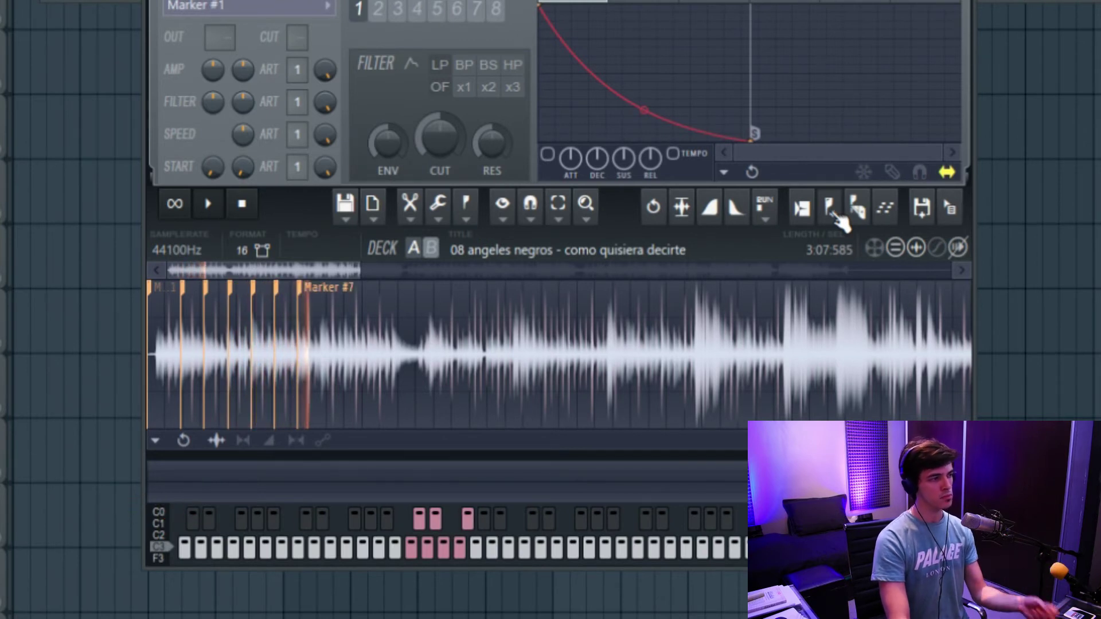
click(837, 217)
click(836, 217)
click(837, 217)
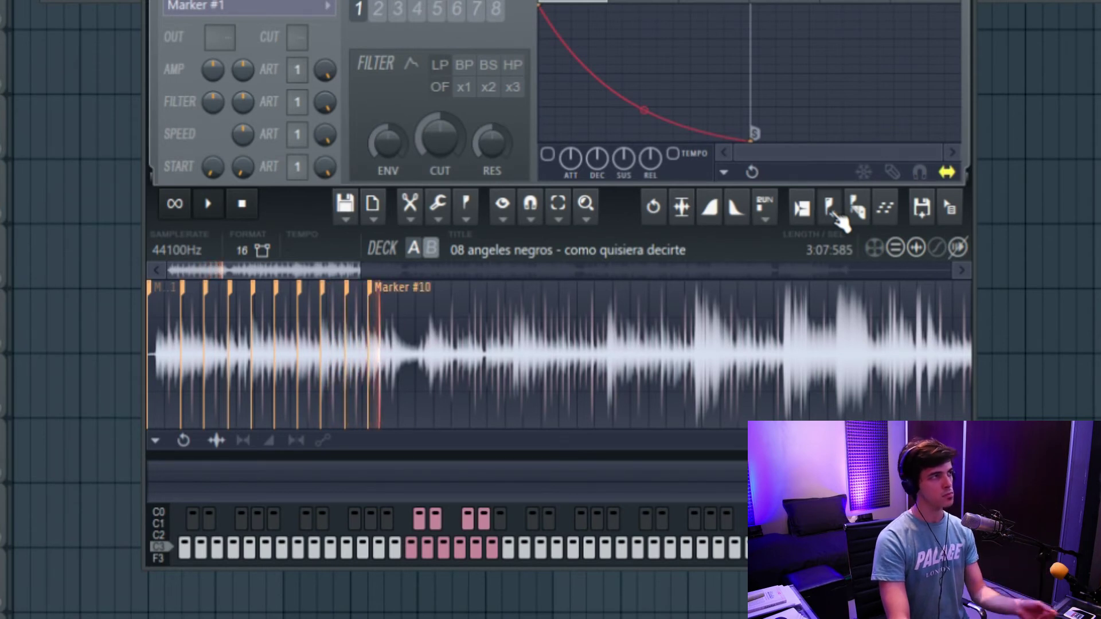
click(836, 217)
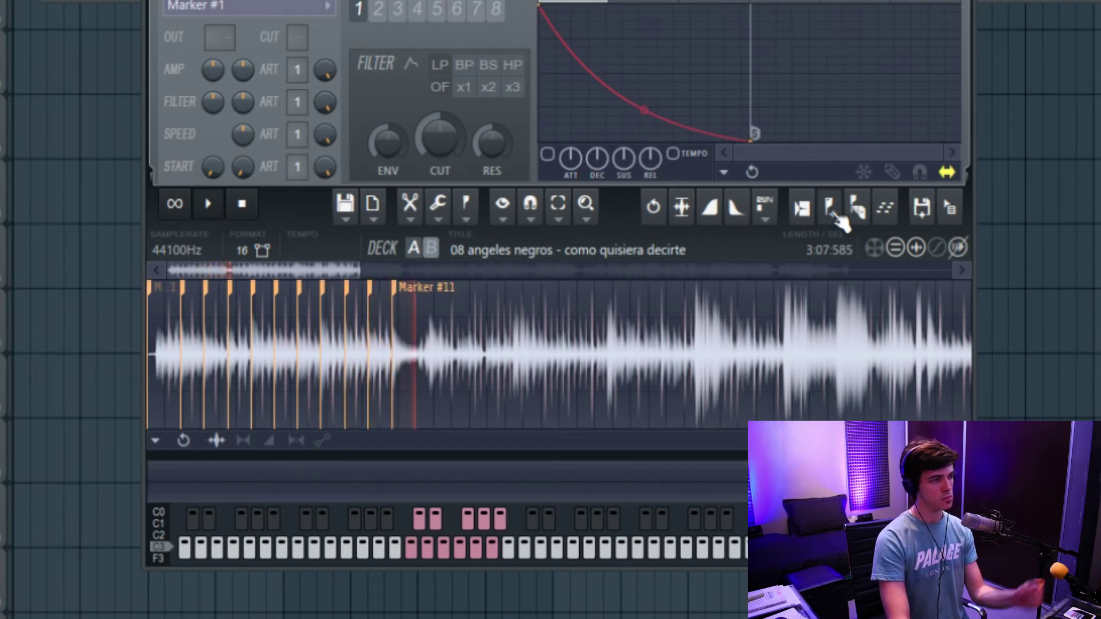
click(837, 216)
click(836, 217)
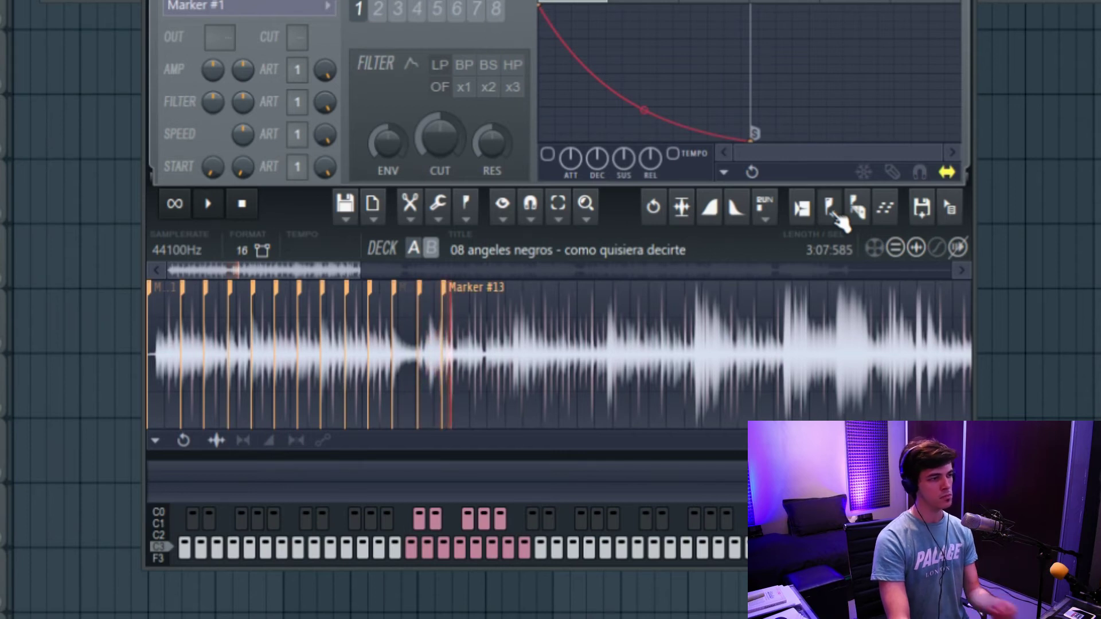
click(836, 216)
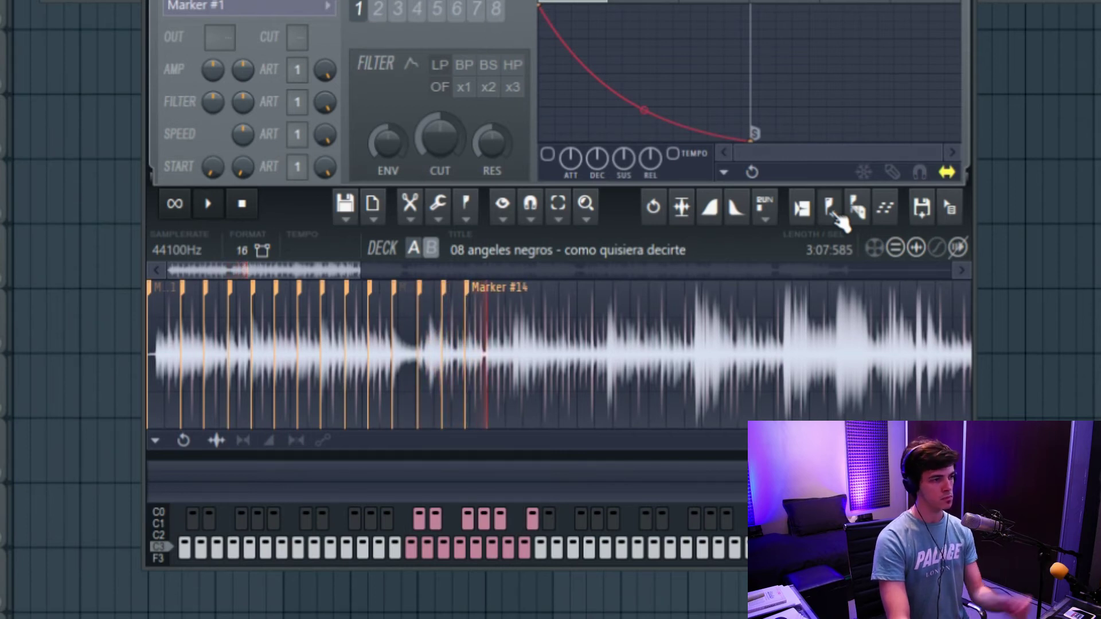
click(837, 217)
click(836, 217)
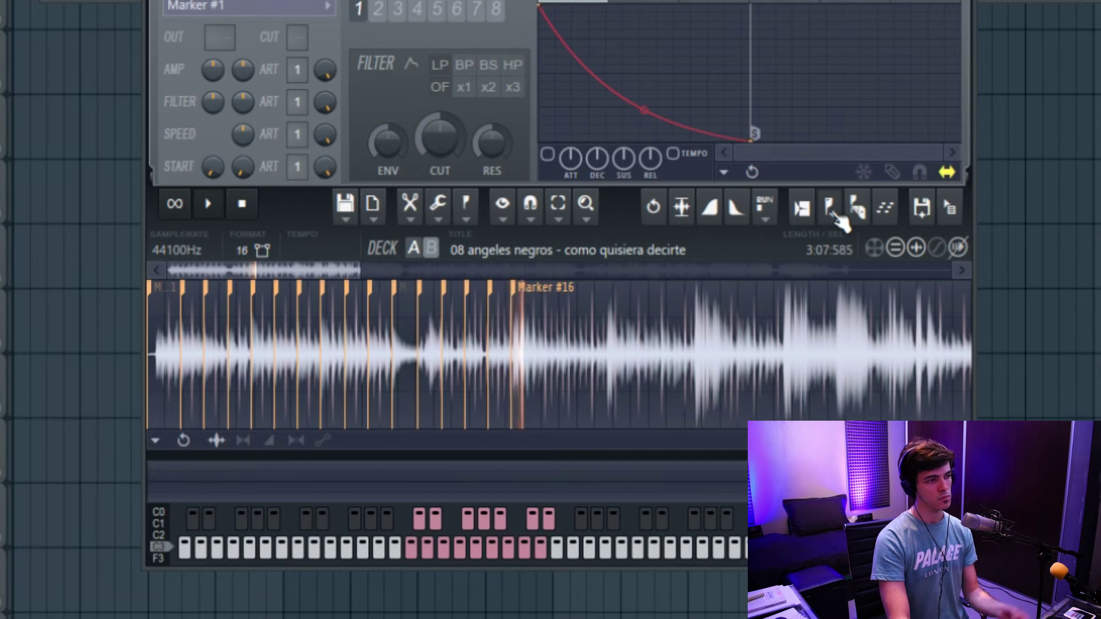
click(836, 217)
click(837, 217)
click(836, 216)
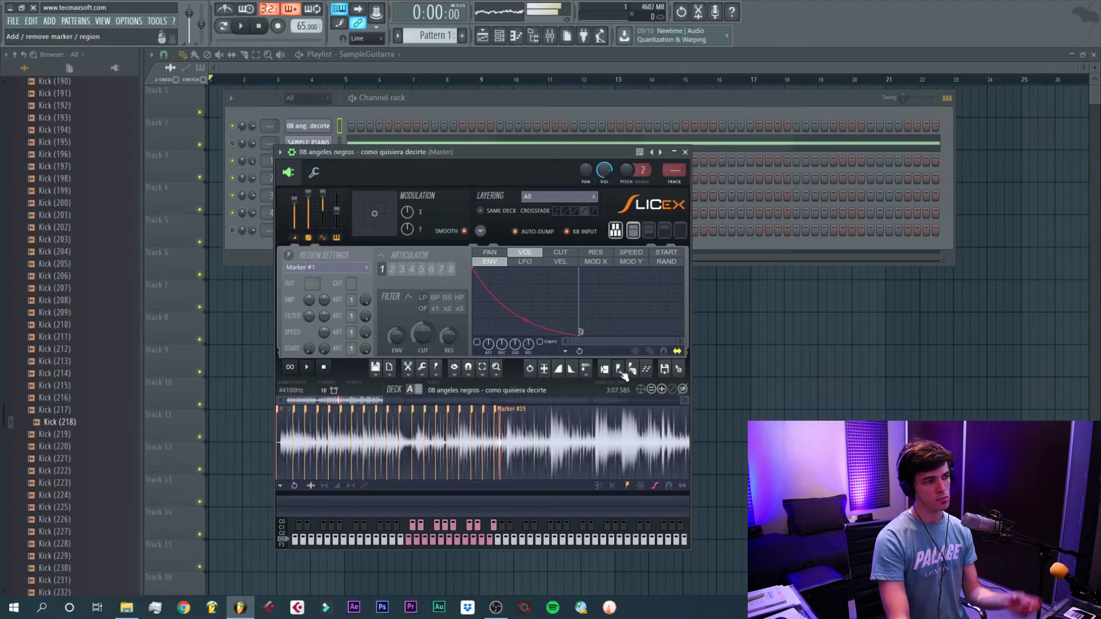
click(622, 371)
click(623, 372)
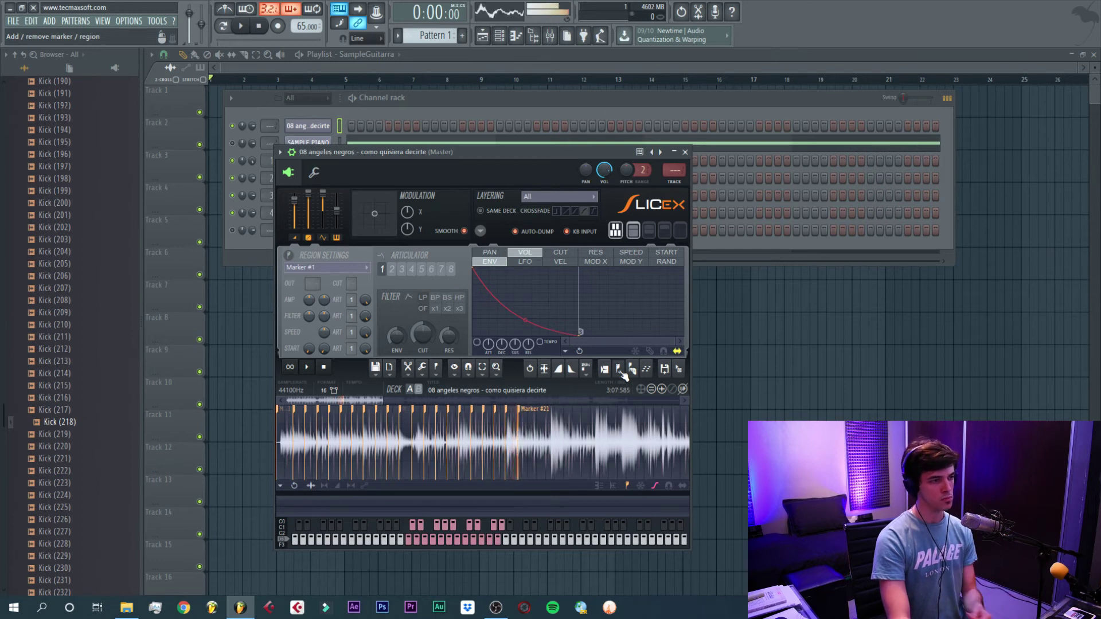
click(622, 372)
click(622, 371)
click(623, 372)
key(space)
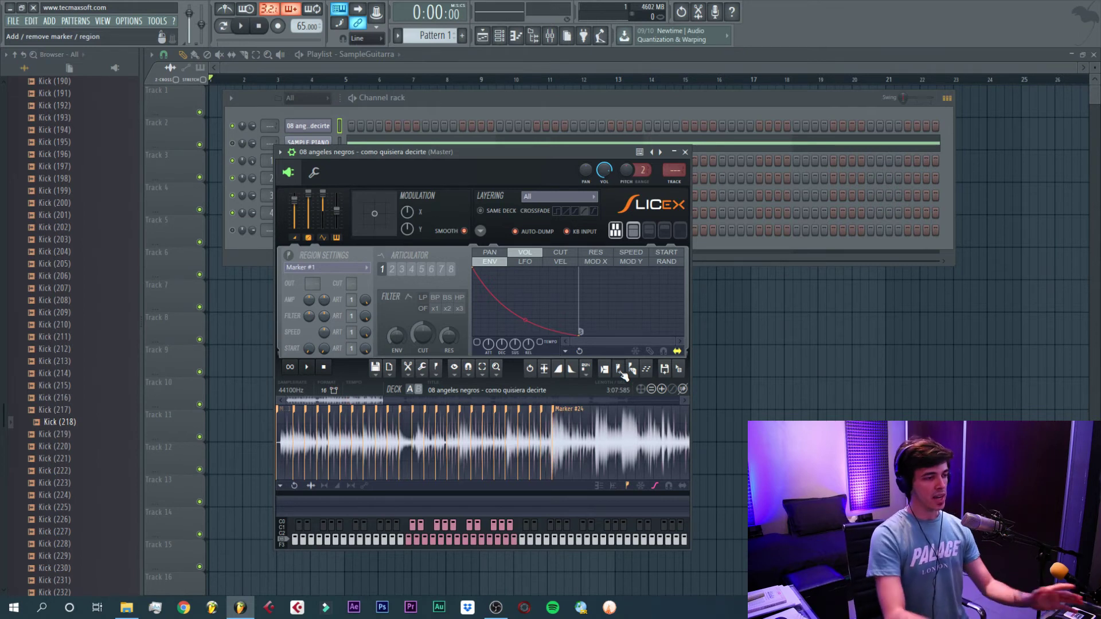
- Set the project tempo to 90 BPM and restretch all channels, keeping the Slicex window in view
drag(520, 161, 665, 111)
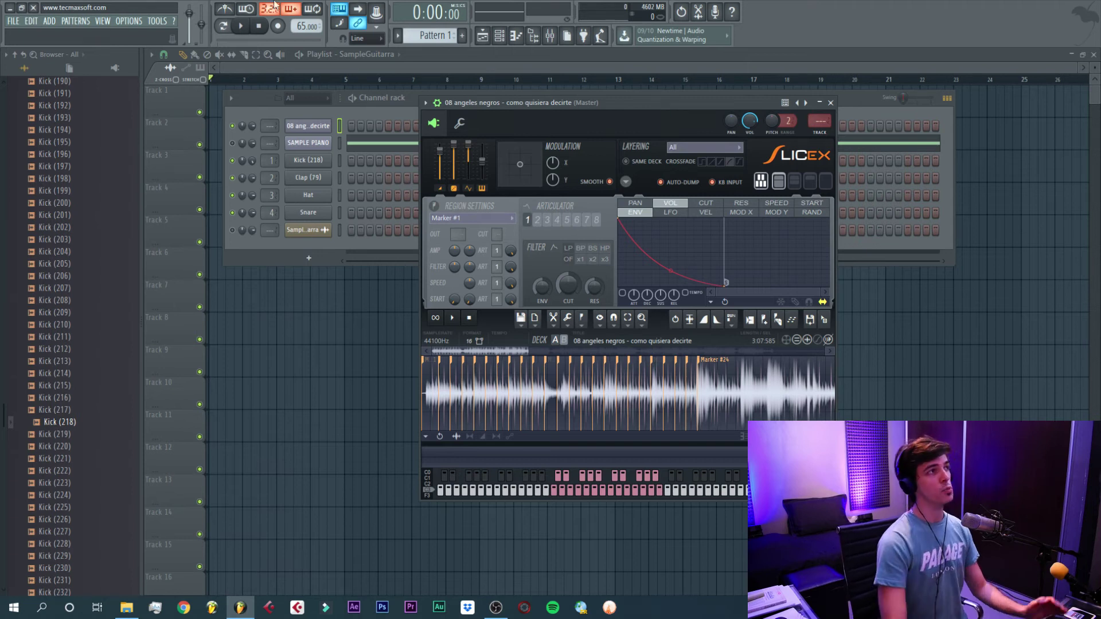
right_click(307, 23)
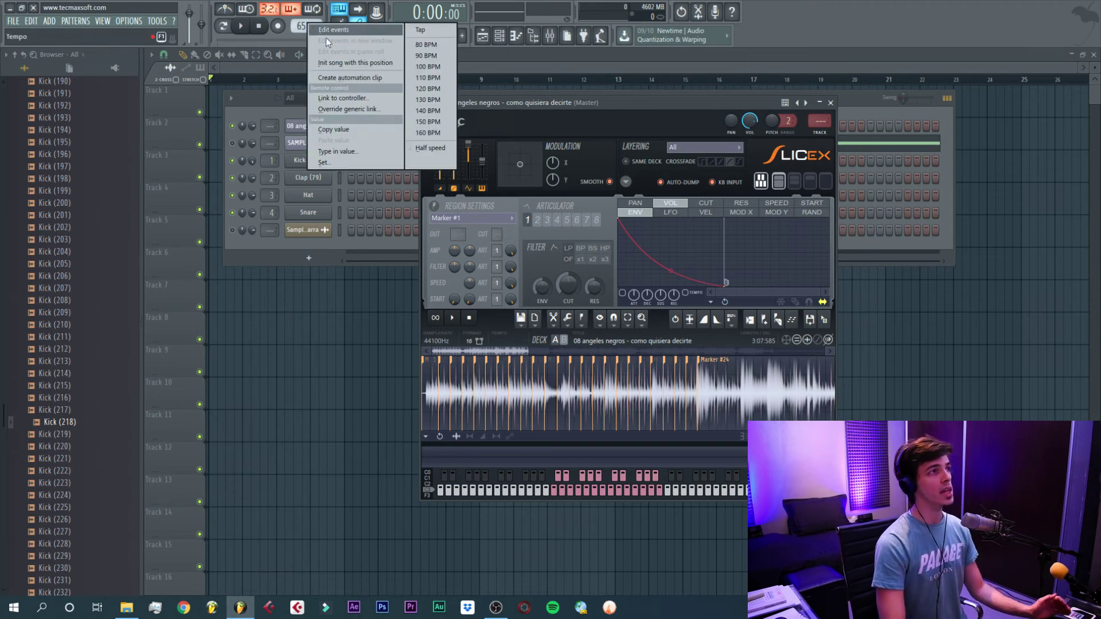
click(428, 56)
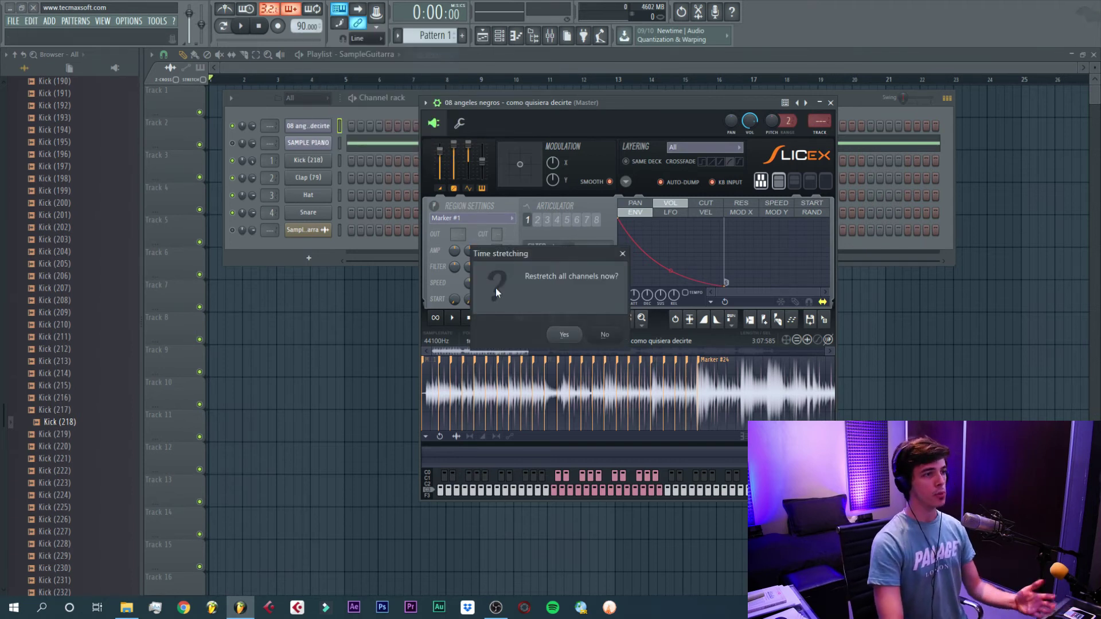
click(565, 335)
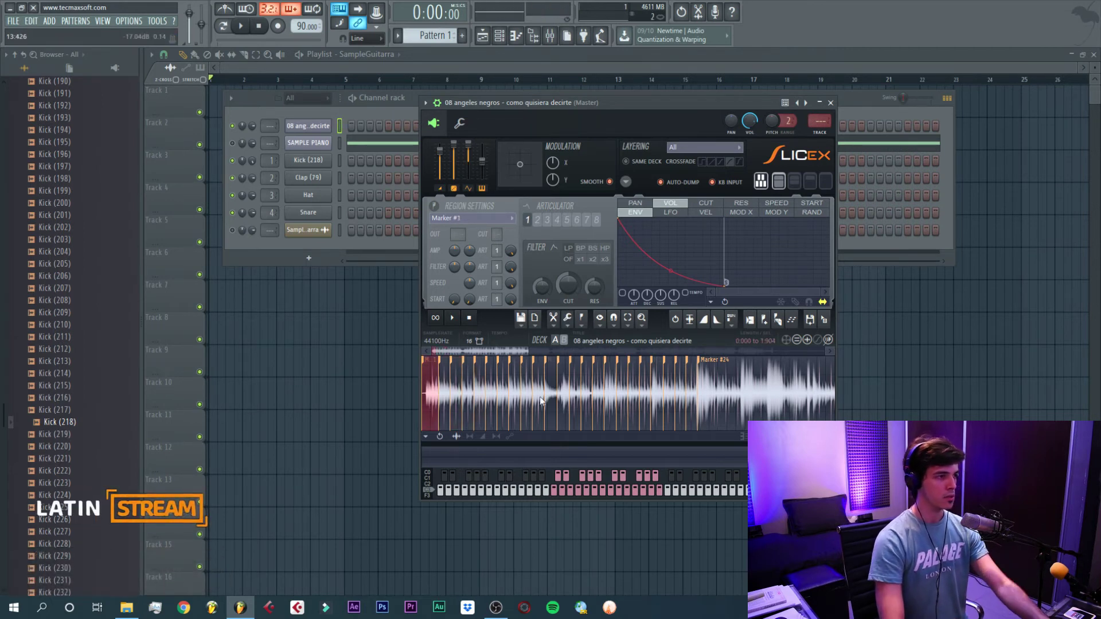
- Move Marker #1 in the Slicex waveform to where the sound begins, at about 0:522
scroll(430, 394, up, 6)
scroll(431, 393, up, 2)
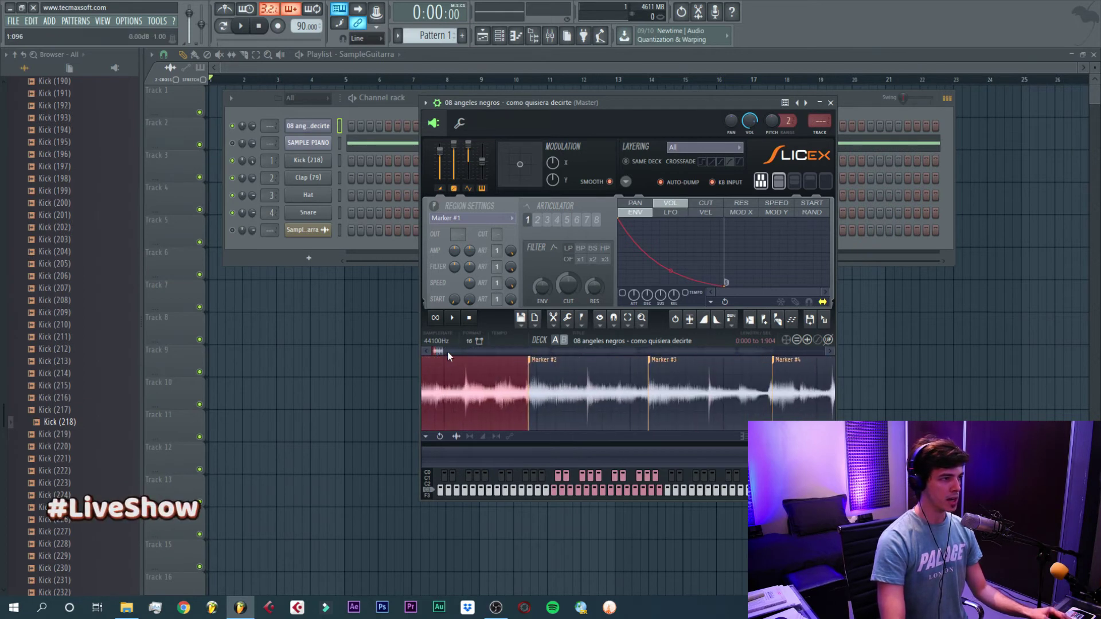
mouse_move(438, 351)
mouse_down()
mouse_move(424, 353)
mouse_move(476, 370)
mouse_up()
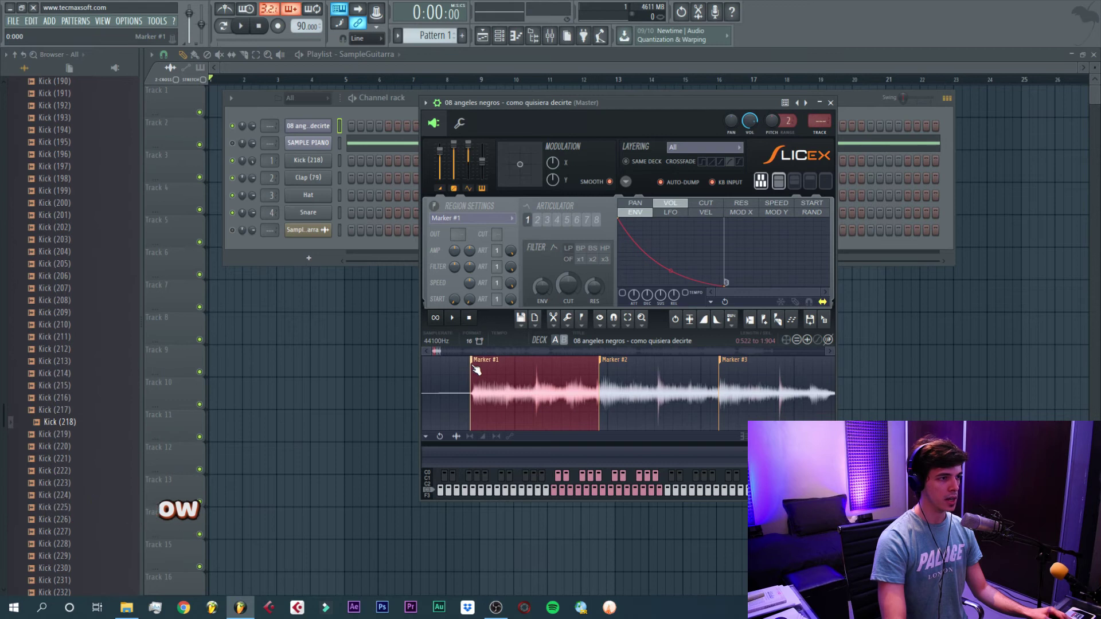
scroll(573, 402, down, 6)
scroll(574, 403, down, 2)
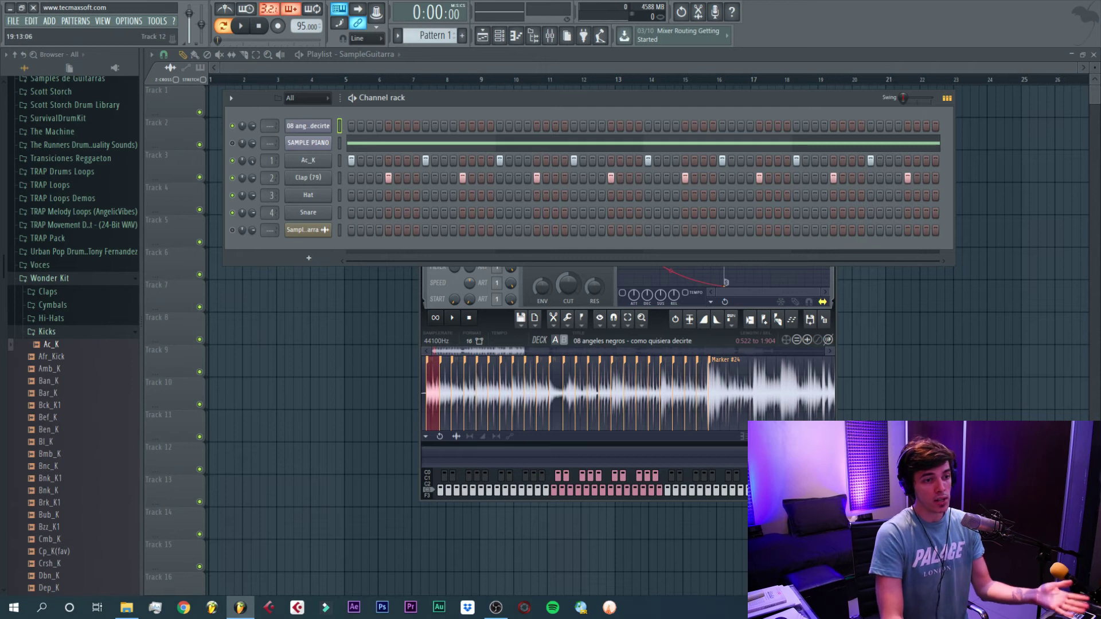
- Close the Slicex window and play the drum pattern to try out the song's slices over it
click(610, 271)
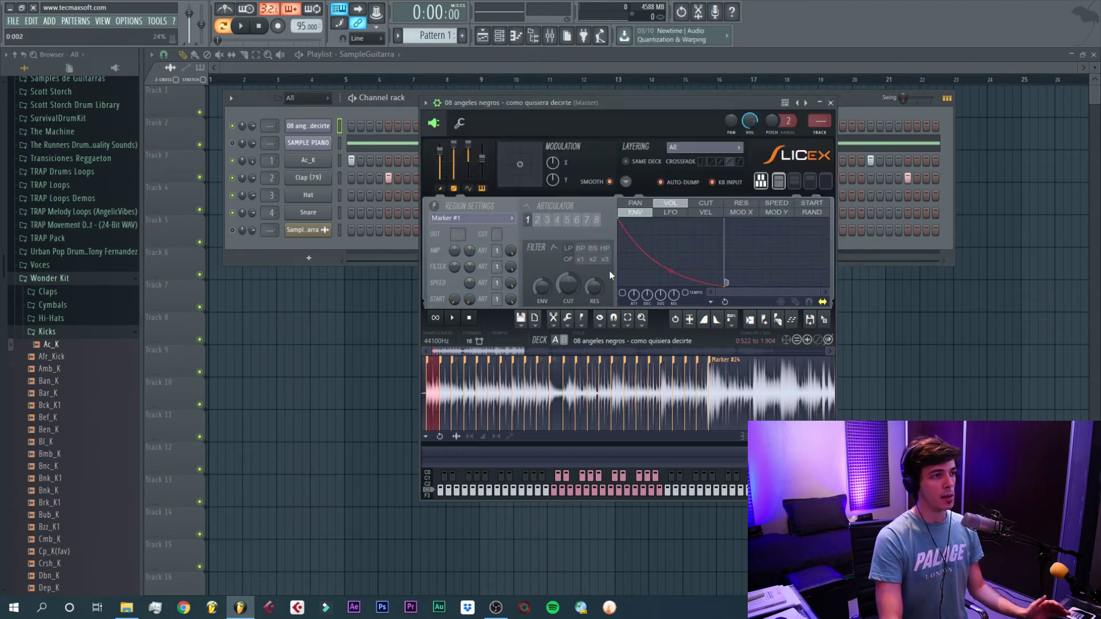
click(830, 103)
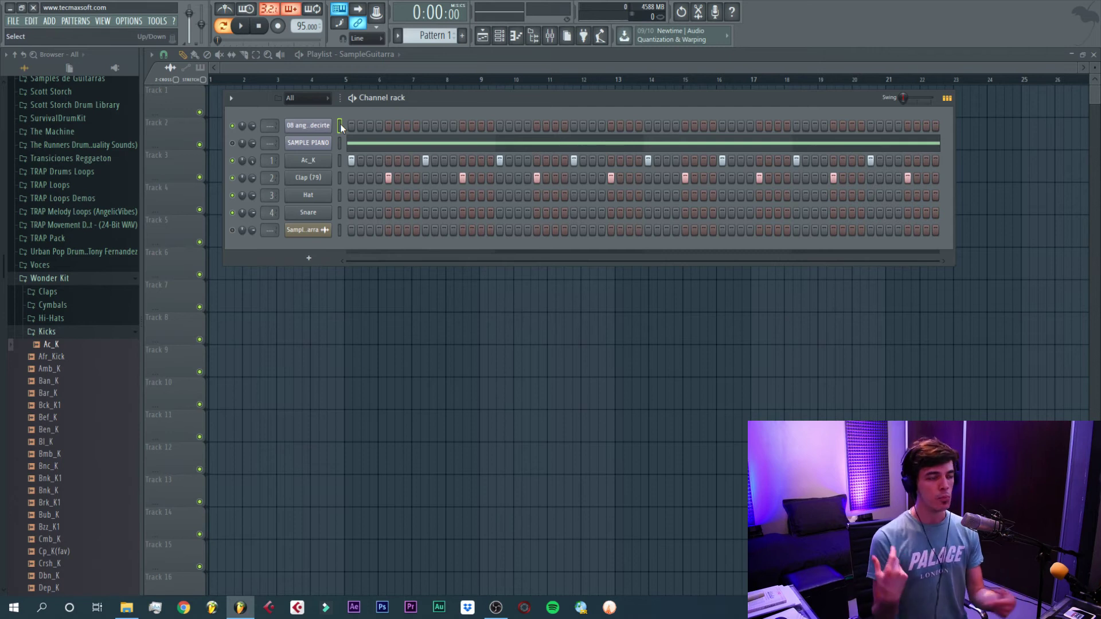
key(space)
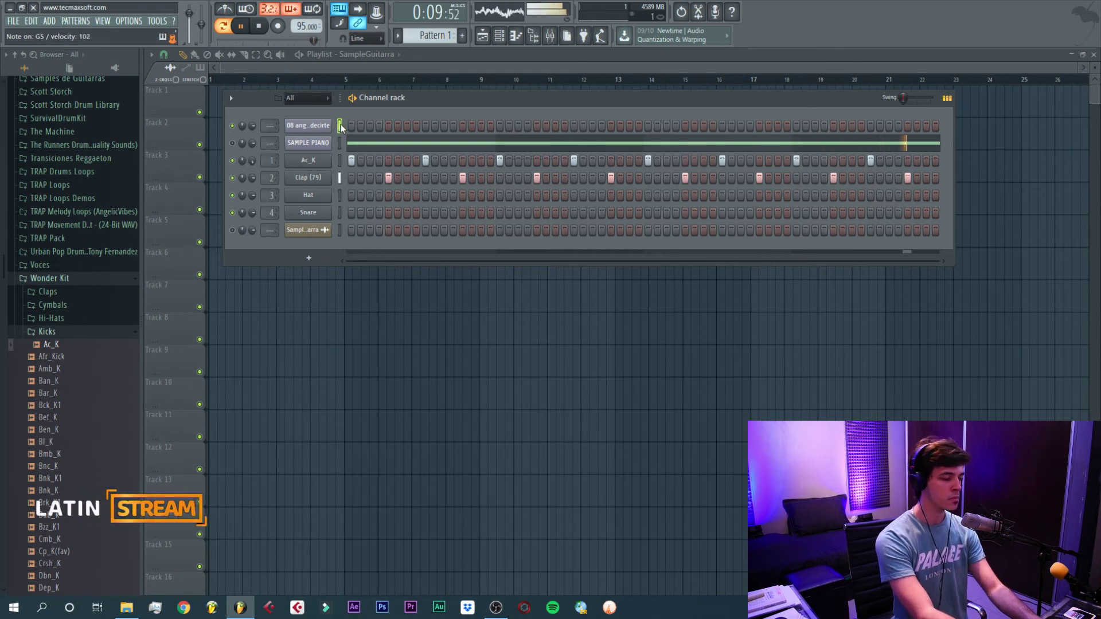
key(space)
- Record a performance of the song's slices over the looping drum pattern into Pattern 1
click(279, 27)
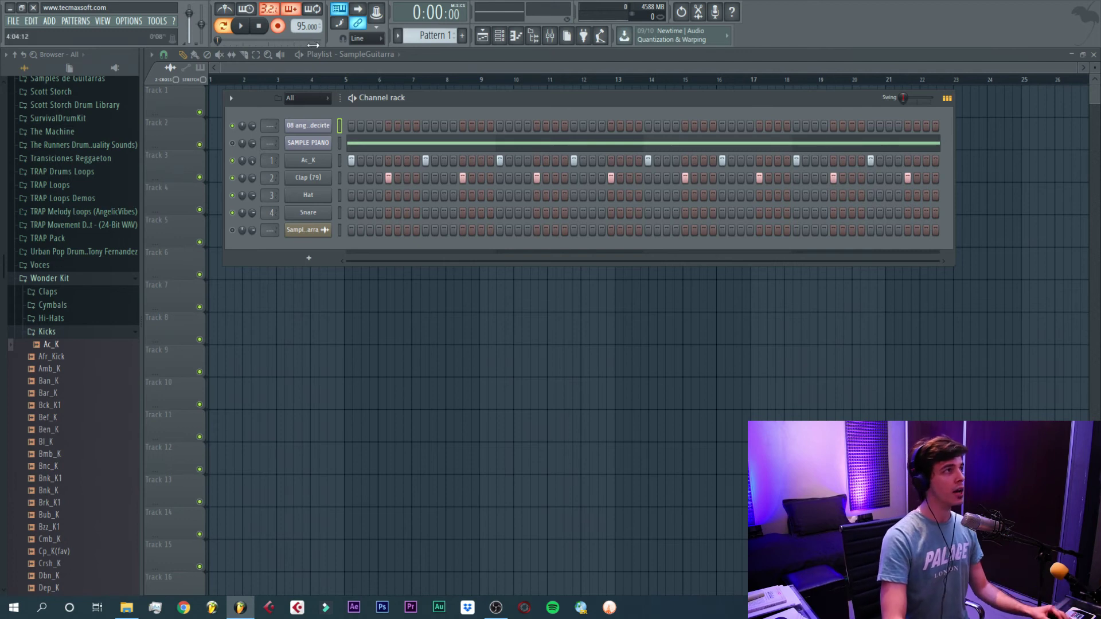
key(space)
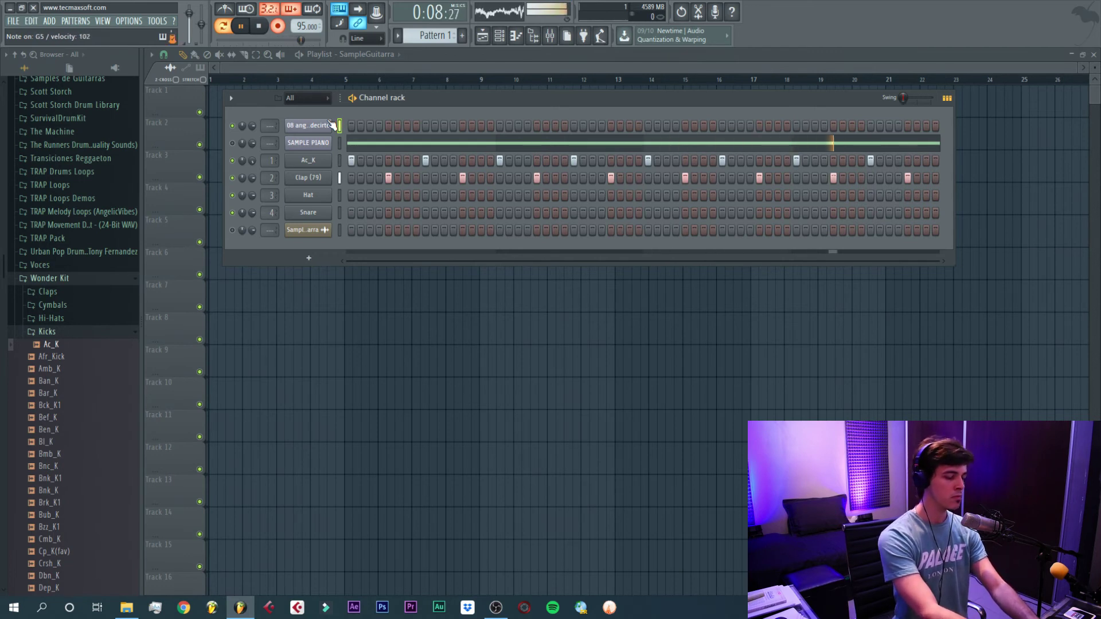
key(space)
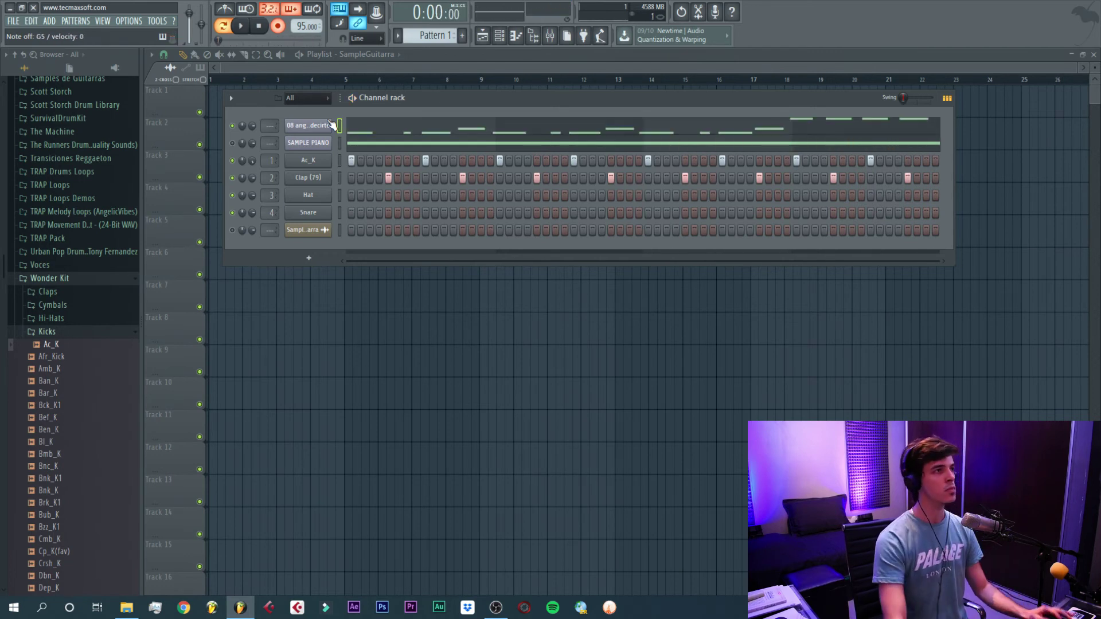
- Quantize all recorded slice notes in the song's piano roll, deselect them and play the result
click(413, 125)
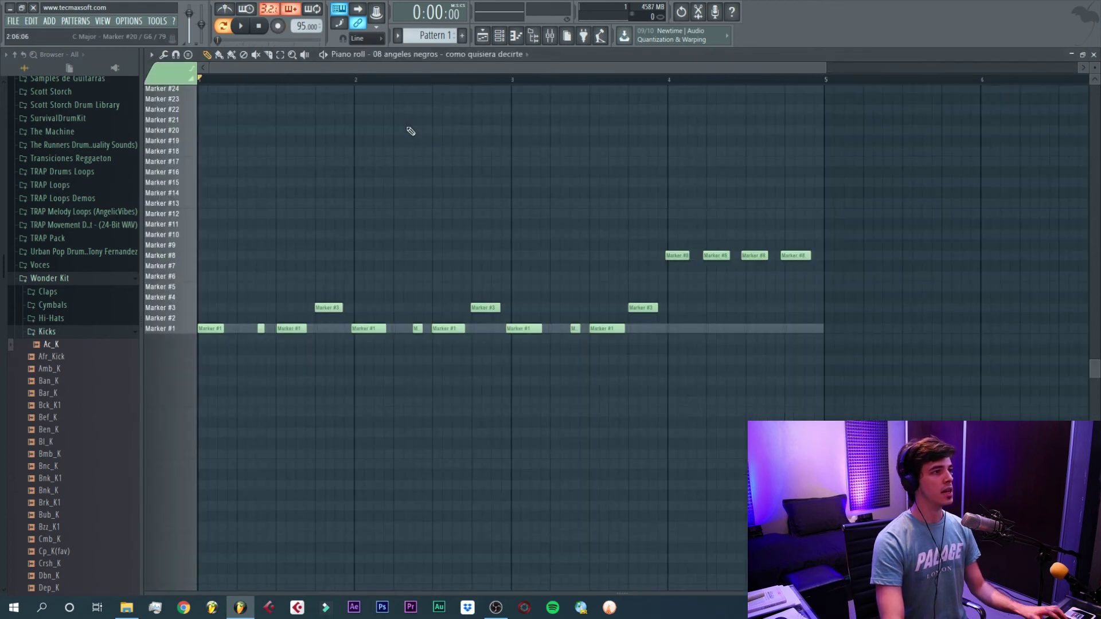
key(ctrl+a)
key(ctrl+q)
ctrl+click(391, 81)
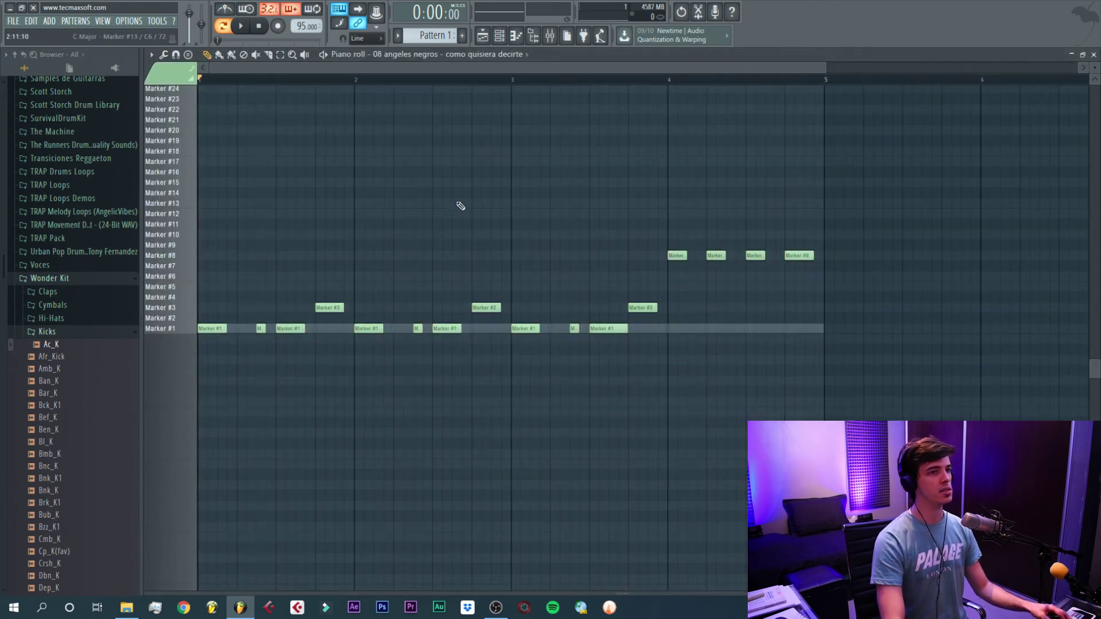
key(space)
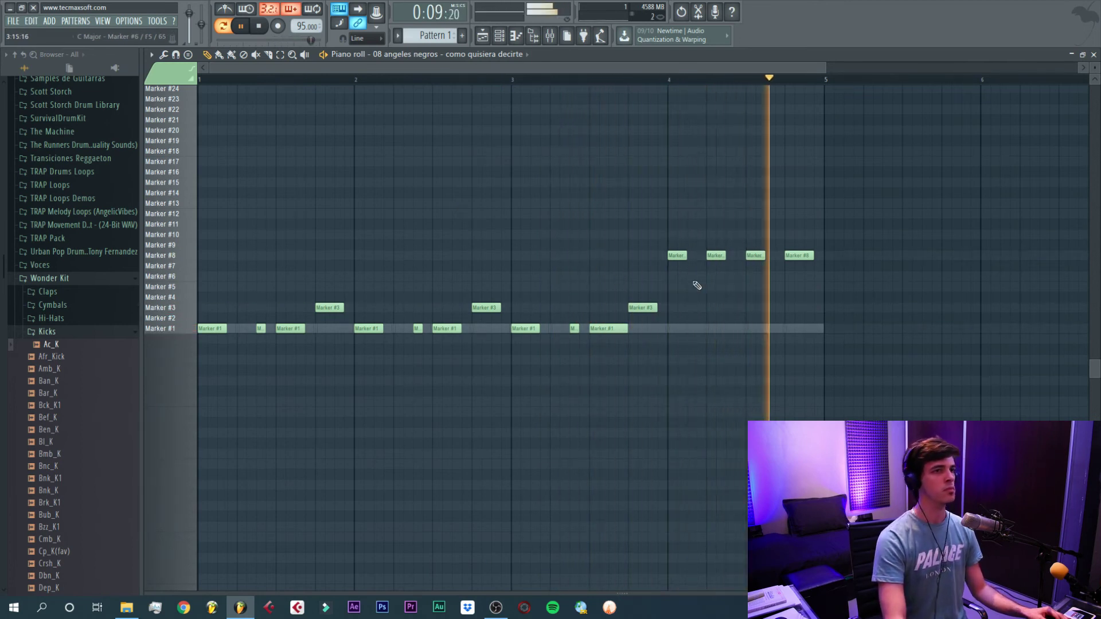
- Lengthen the first three Marker #8 notes, extend the last Marker #3 note to the start of bar 4, and close the piano roll
drag(683, 255, 774, 257)
drag(656, 306, 667, 308)
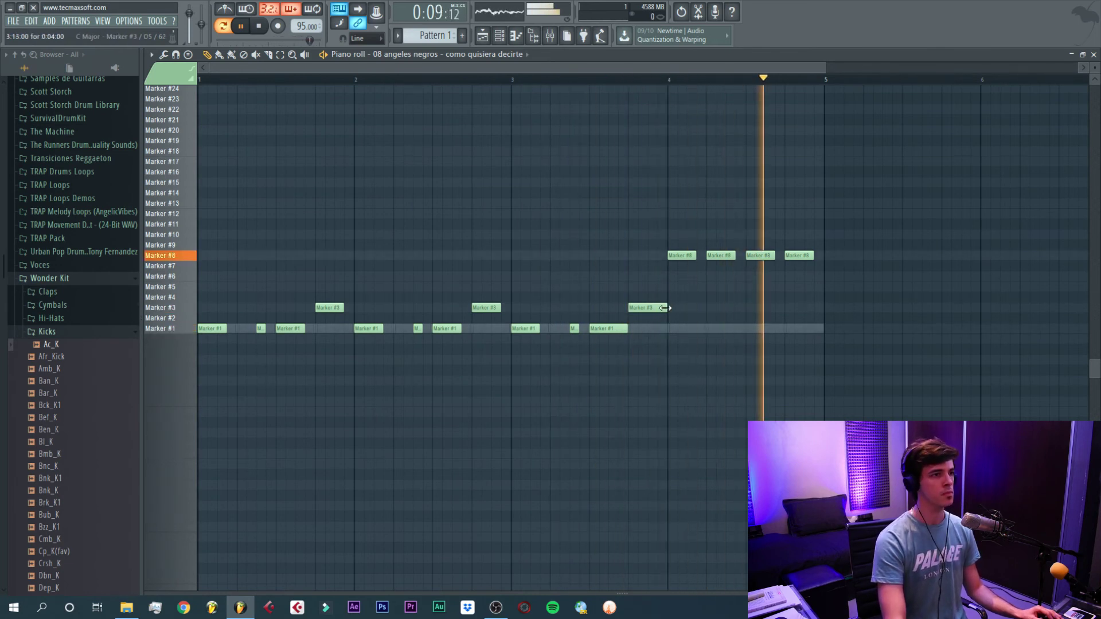
key(Escape)
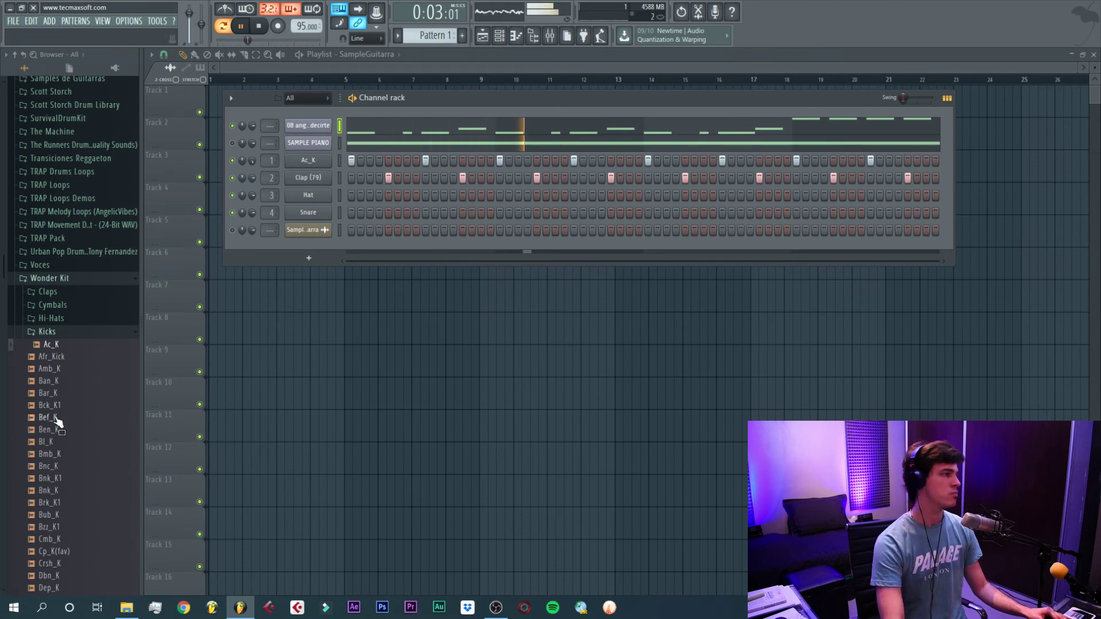
- Add the Aki_H3 sample from the Wonder Kit Hi-Hats folder as a channel below the clap and fill each 2 steps
click(68, 319)
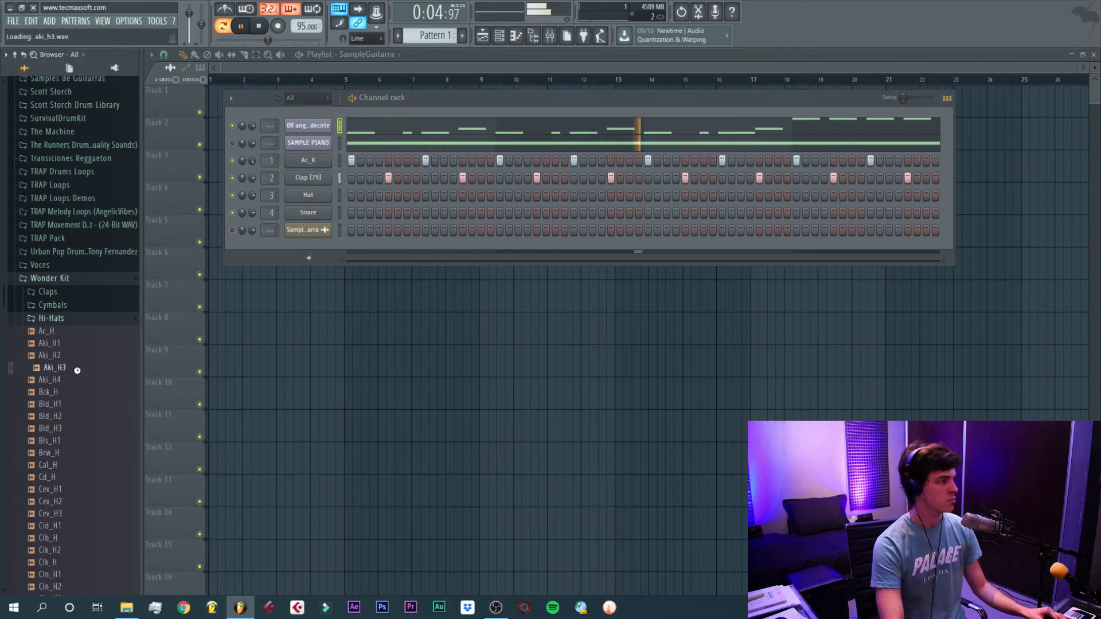
drag(292, 193, 302, 198)
right_click(301, 199)
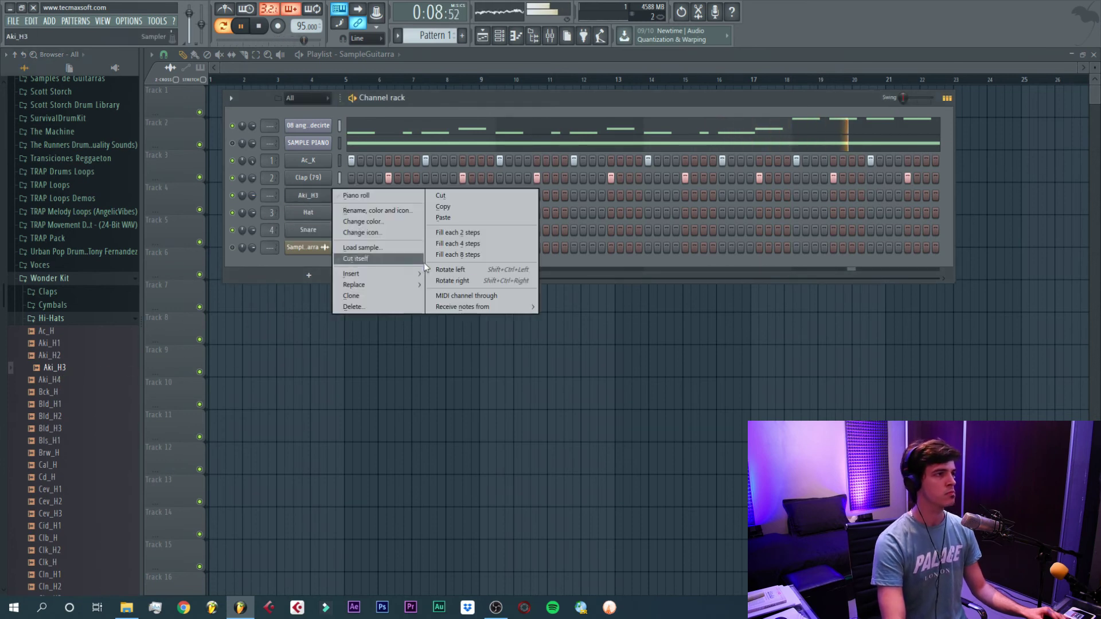
click(482, 233)
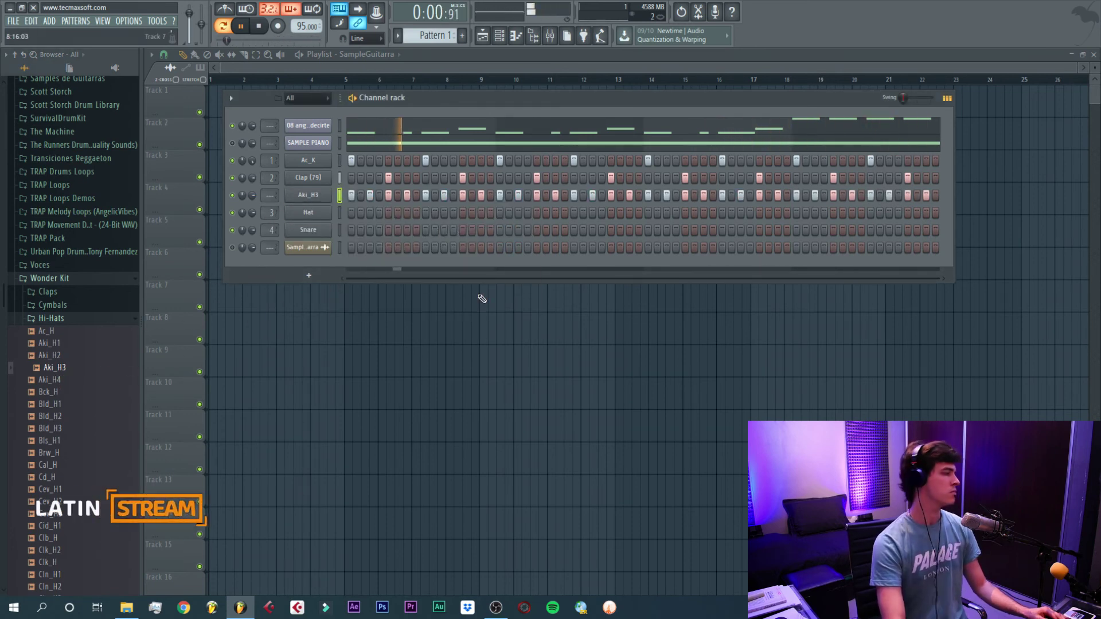
- Vary the velocities of the Aki_H3 notes in its piano roll, return to the channel rack and stop playback
right_click(324, 198)
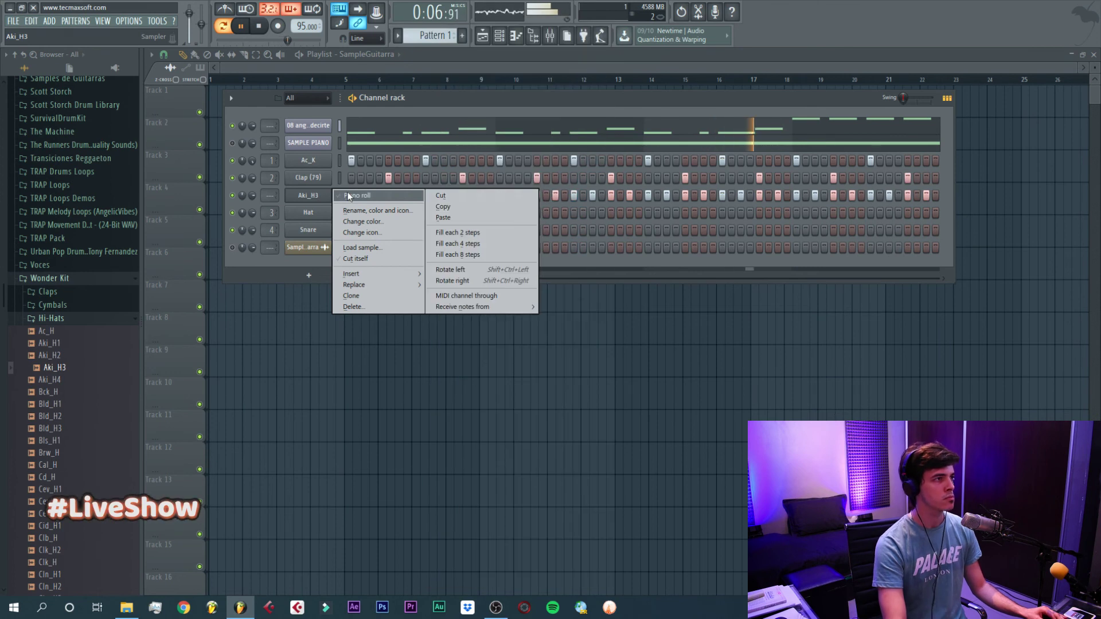
click(349, 195)
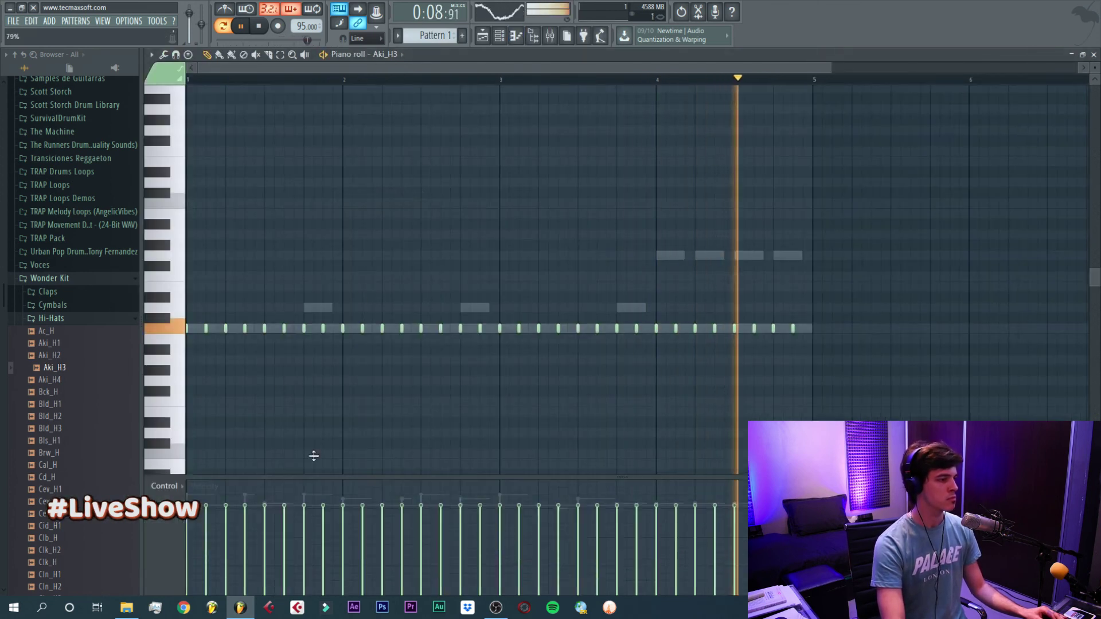
drag(314, 456, 258, 397)
drag(308, 454, 727, 448)
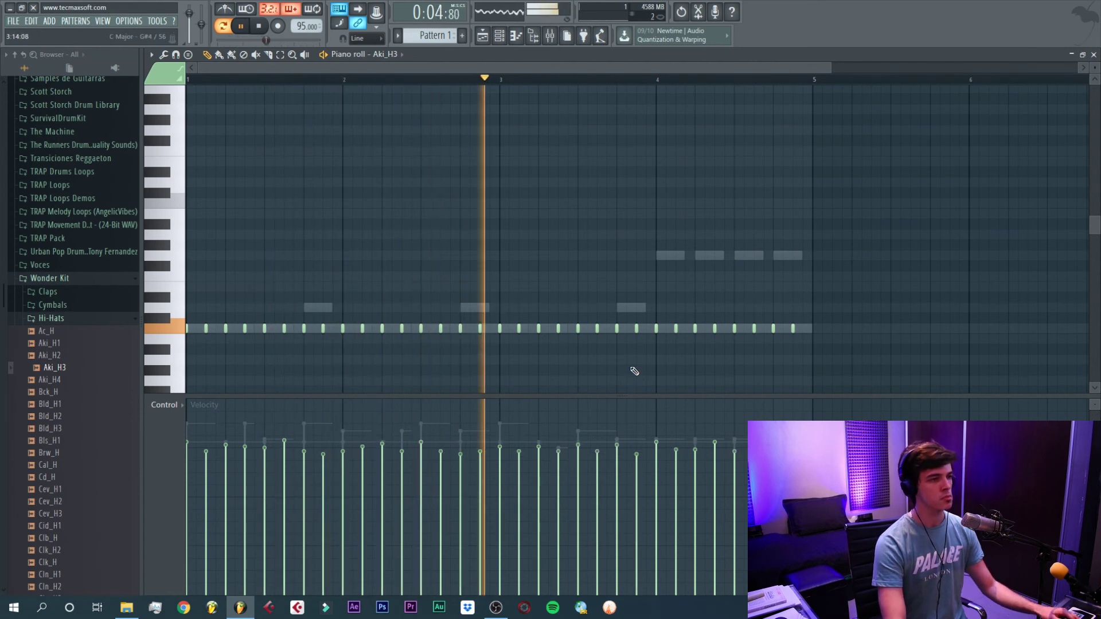
drag(613, 399, 611, 594)
key(F7)
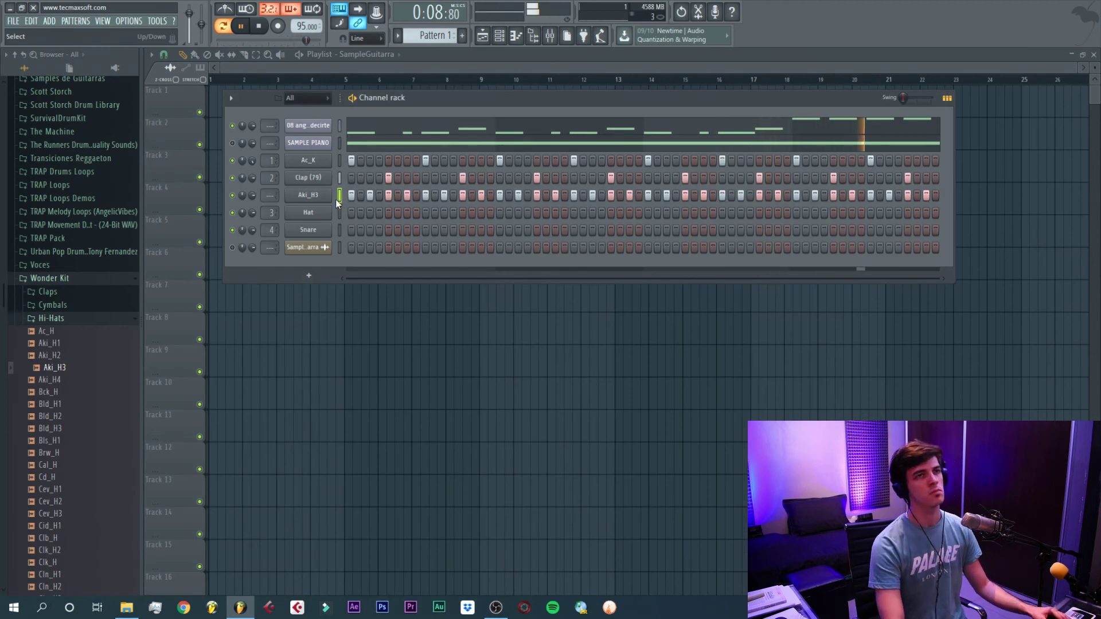
key(space)
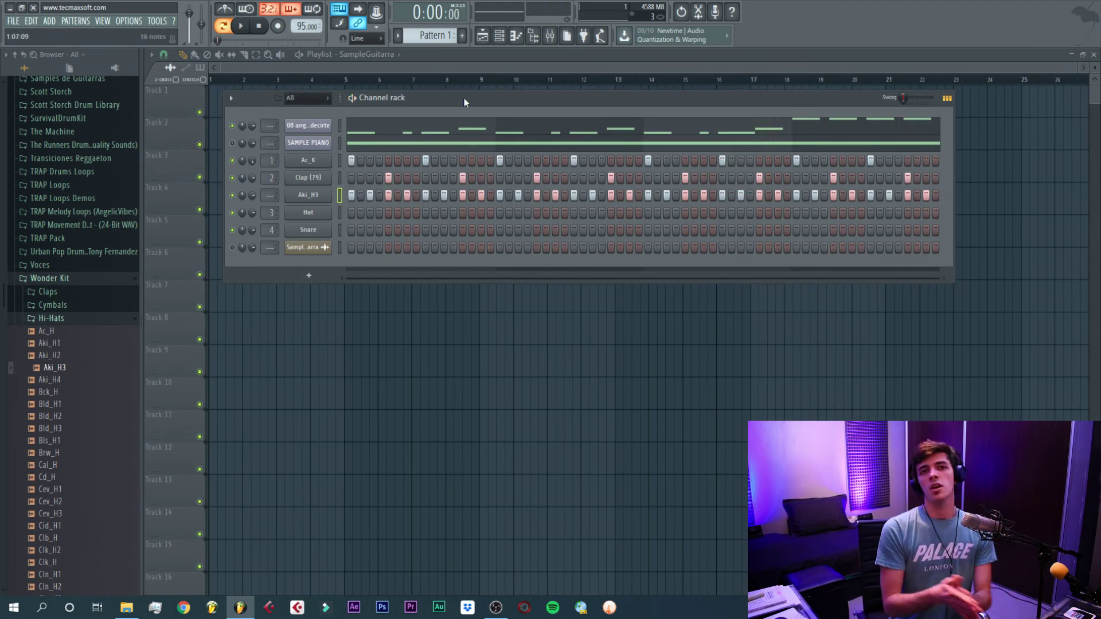